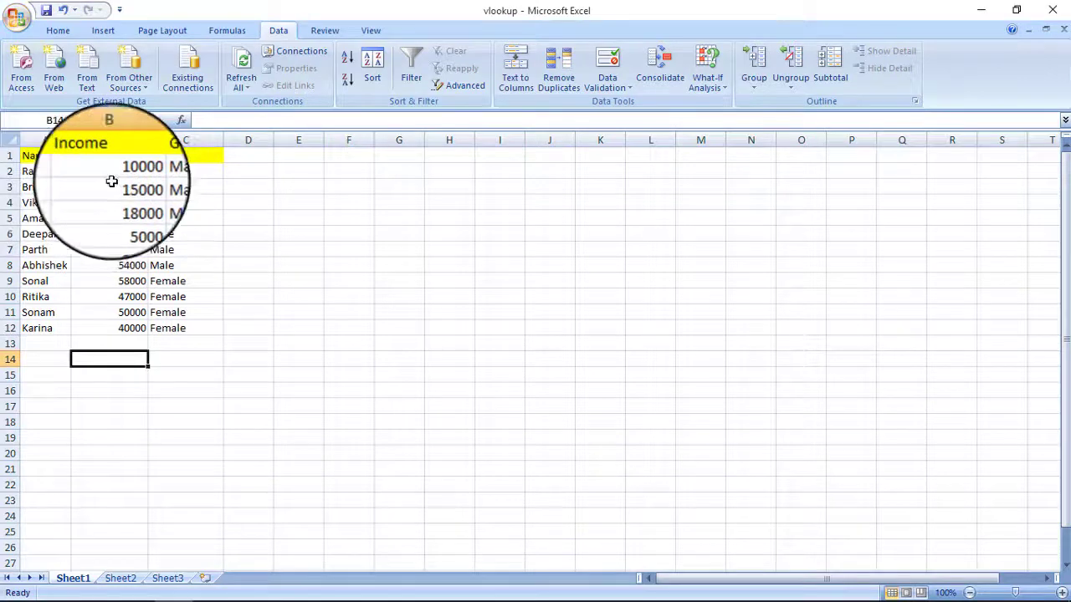
Highlight the Income and Gender values and Parth's row to review the table data
drag(109, 219, 109, 312)
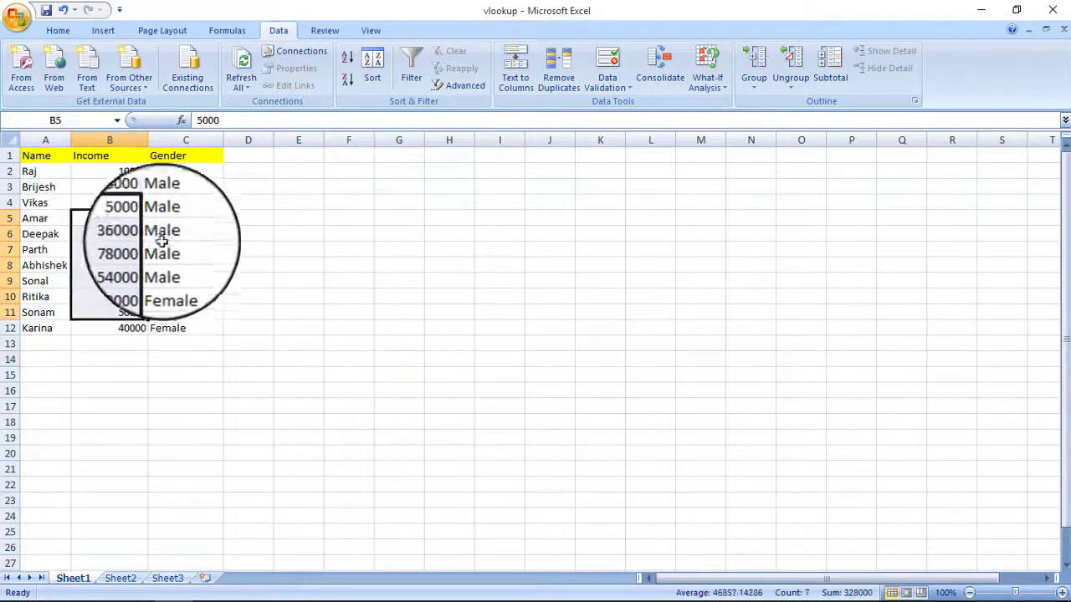
drag(172, 171, 178, 321)
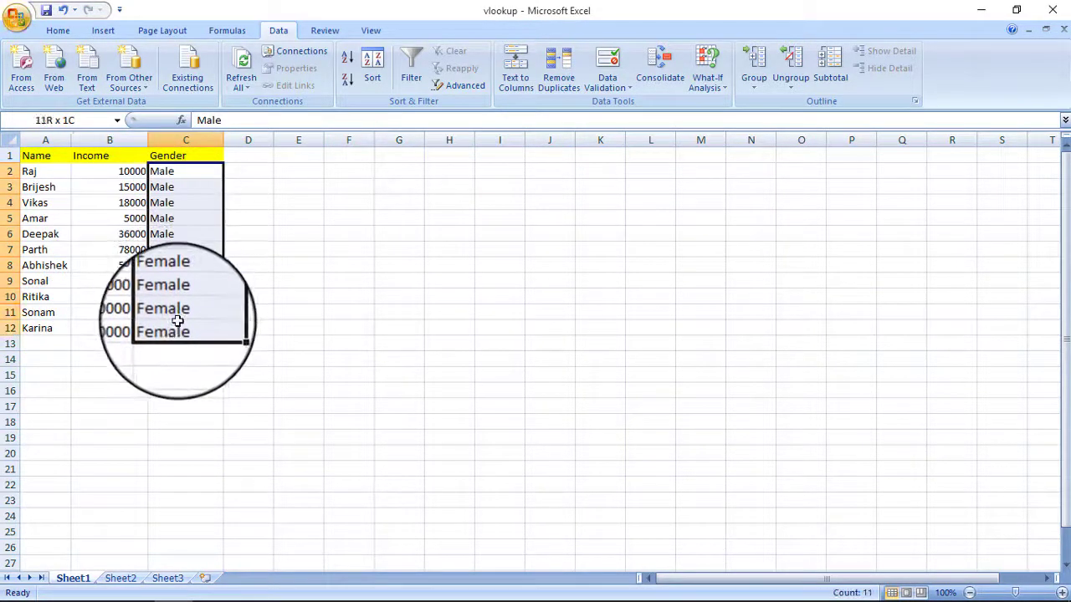
click(192, 355)
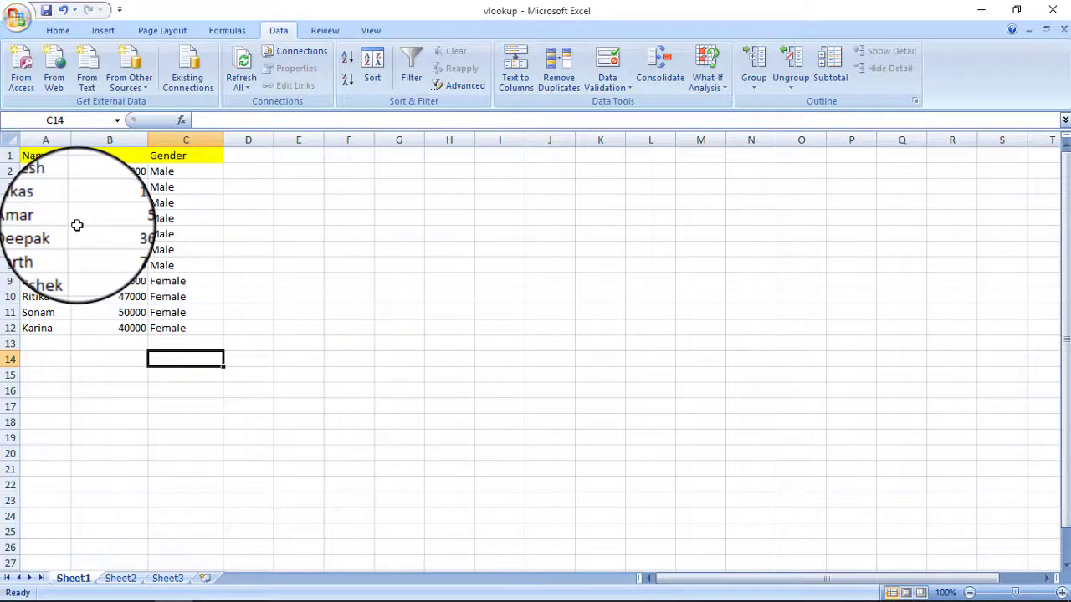
click(33, 249)
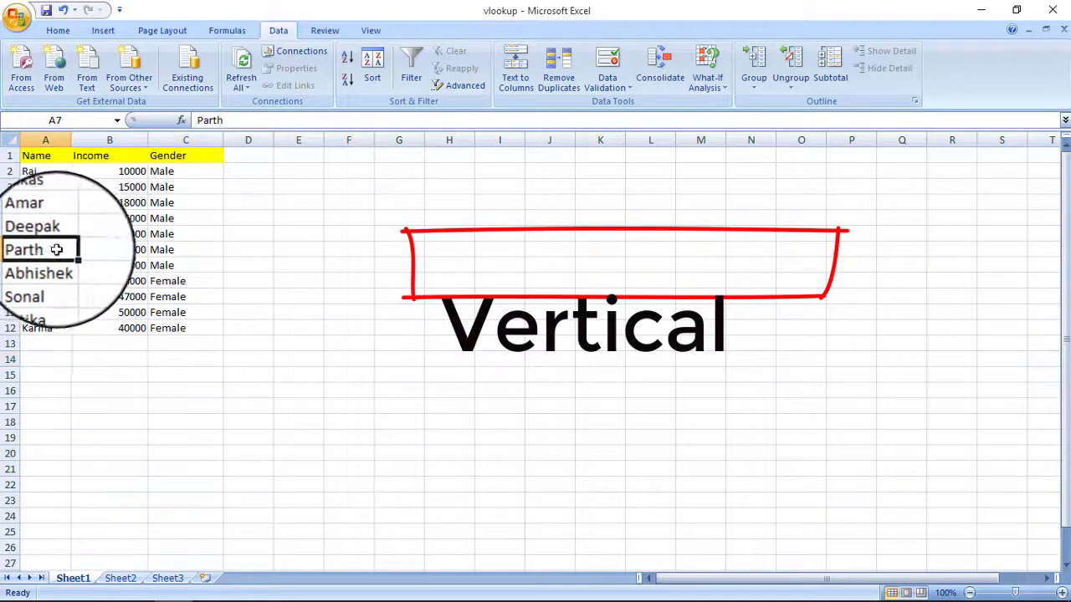
click(205, 250)
drag(40, 249, 321, 252)
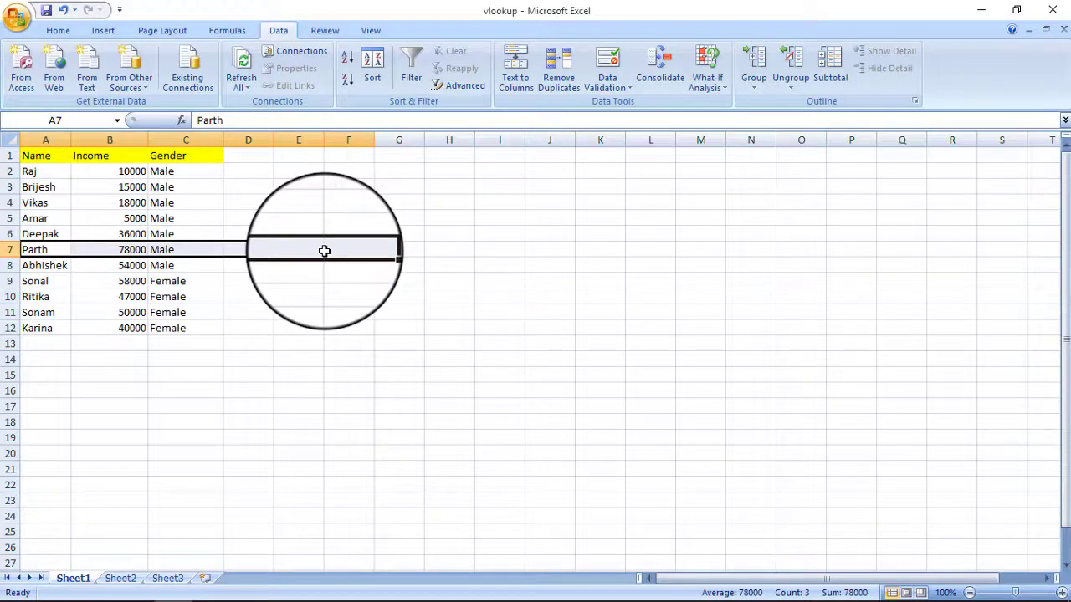
click(179, 328)
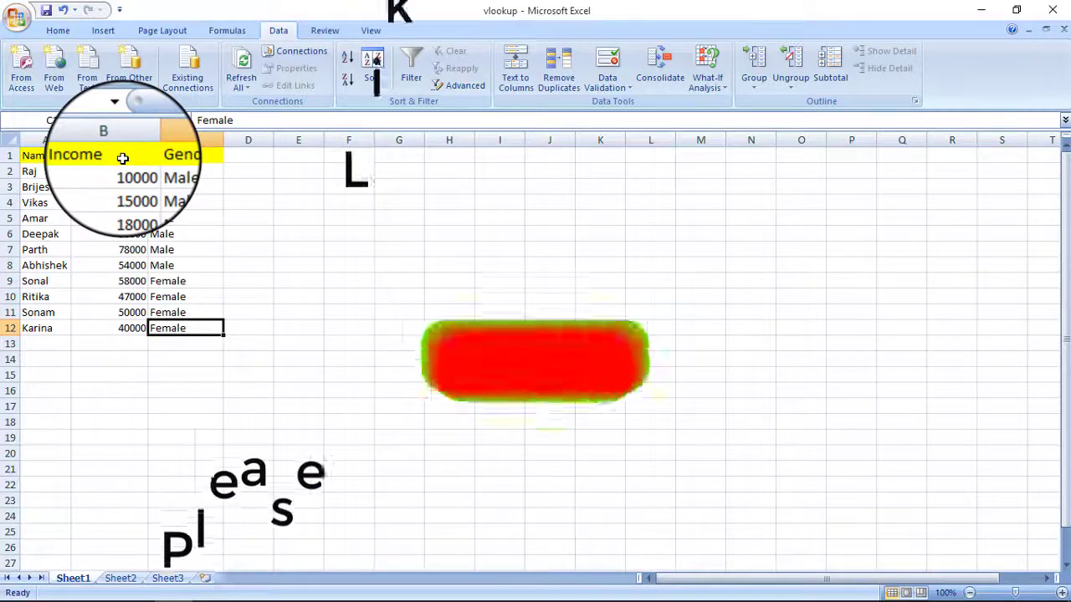
drag(123, 157, 125, 344)
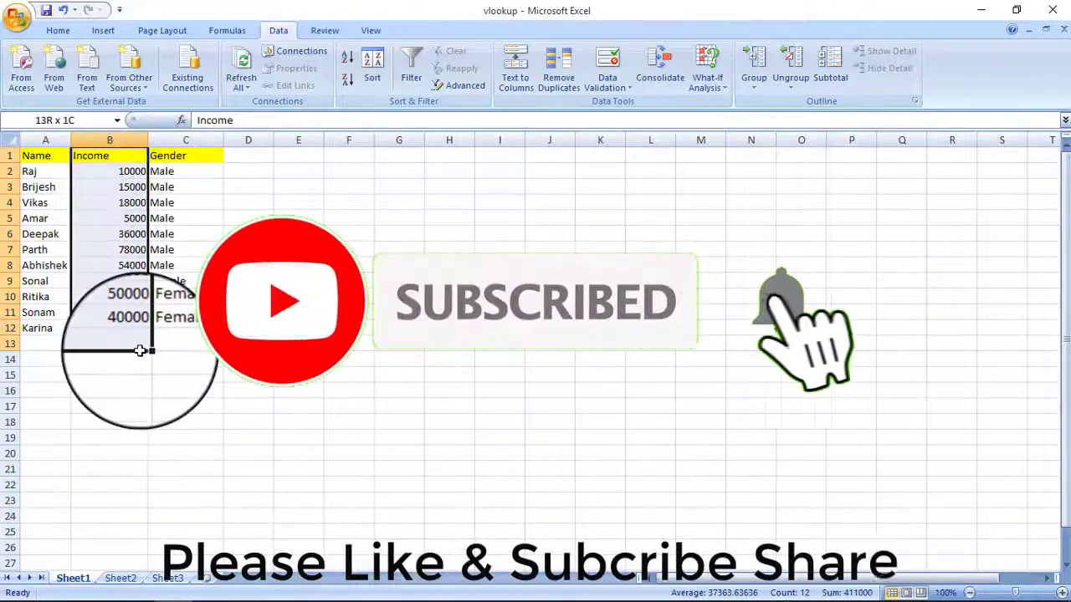
click(269, 156)
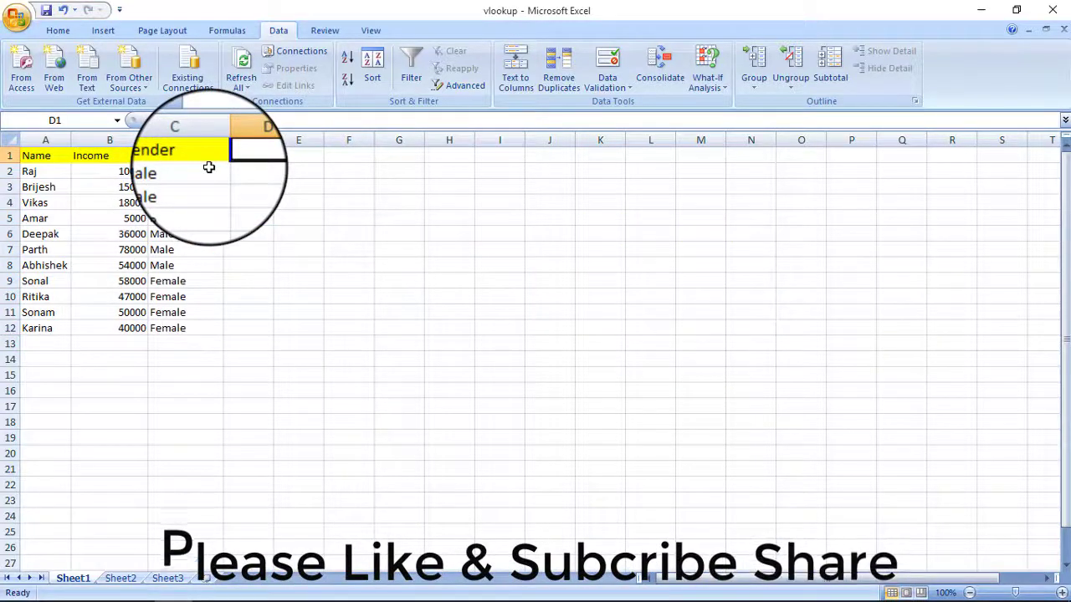
Copy the Name, Income and Gender headers from A1:C1 and paste them at J1
click(50, 157)
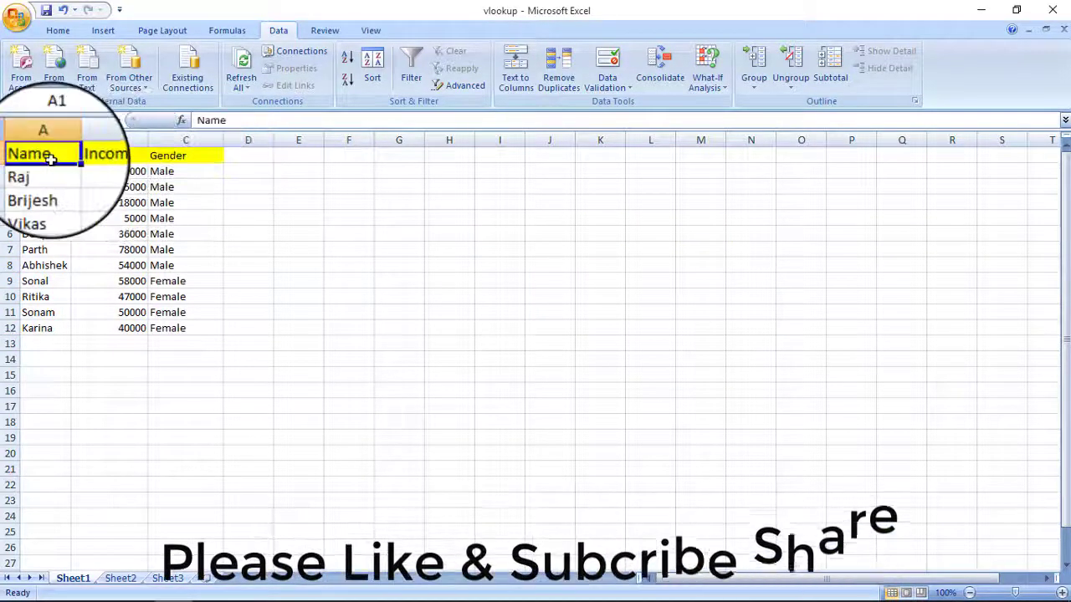
drag(50, 157, 163, 159)
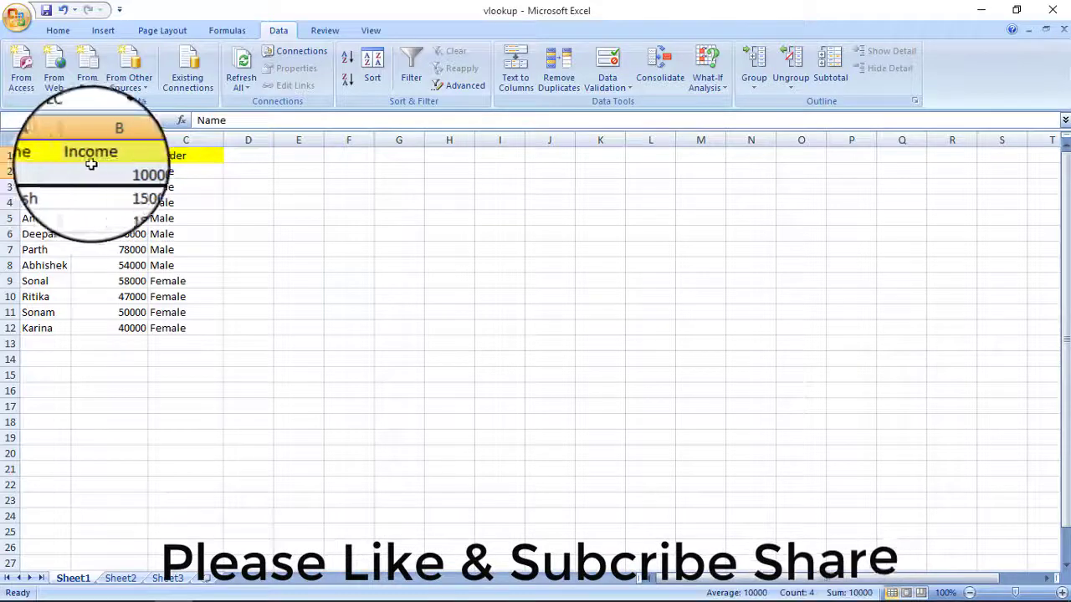
right_click(170, 151)
click(217, 179)
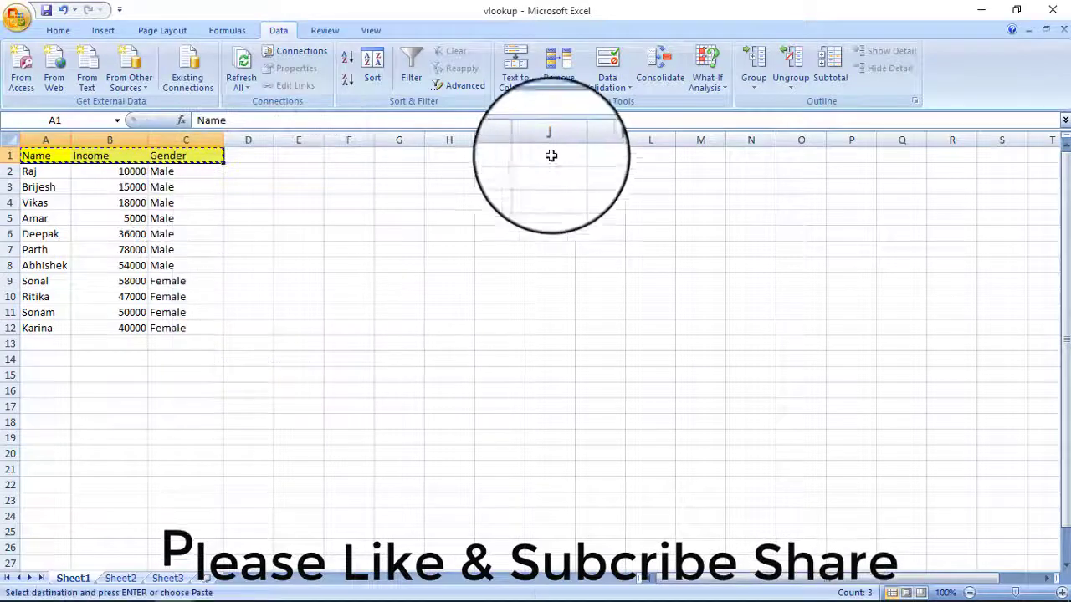
click(551, 155)
right_click(533, 154)
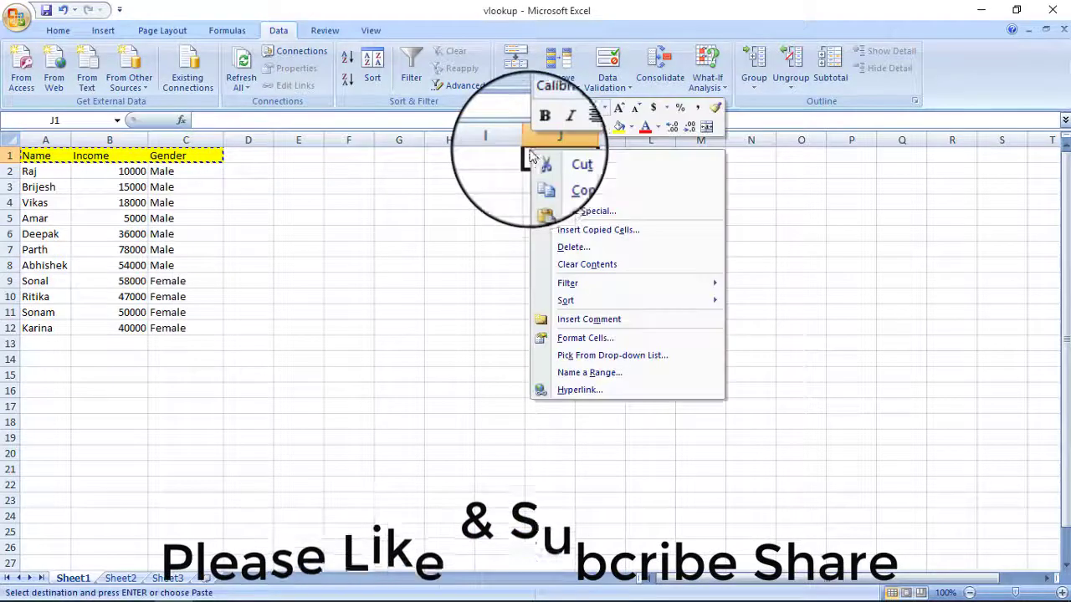
click(569, 193)
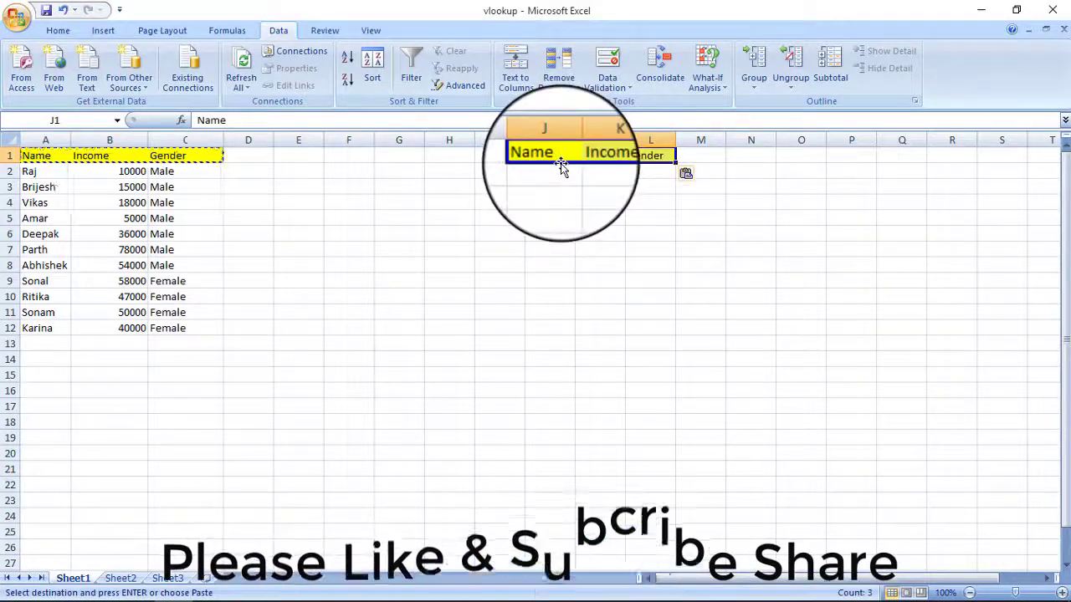
click(561, 159)
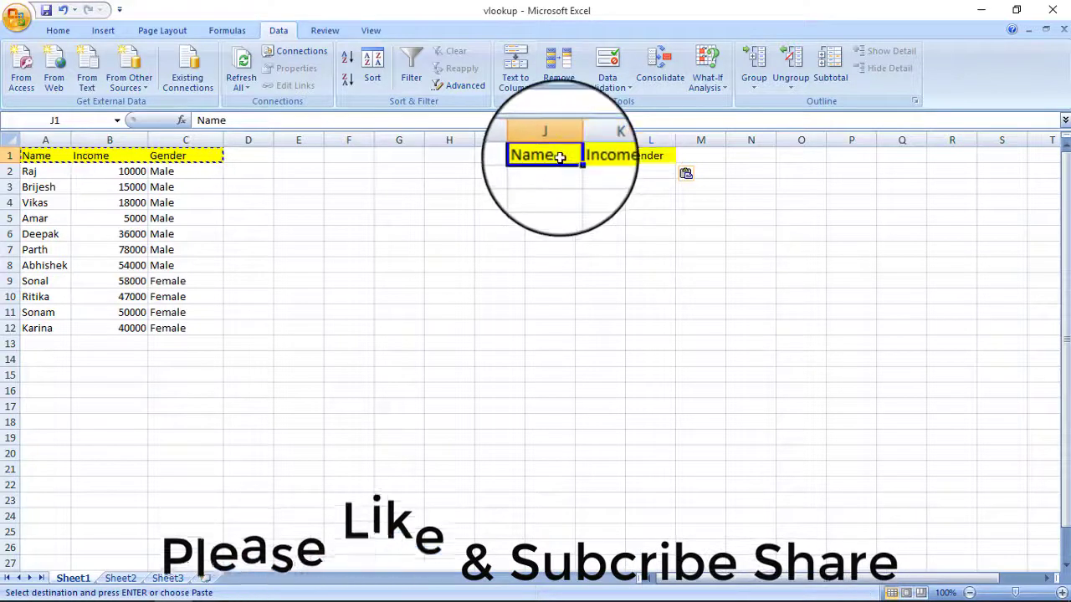
Give J1 a List validation sourced from the names in A1:A12
click(599, 68)
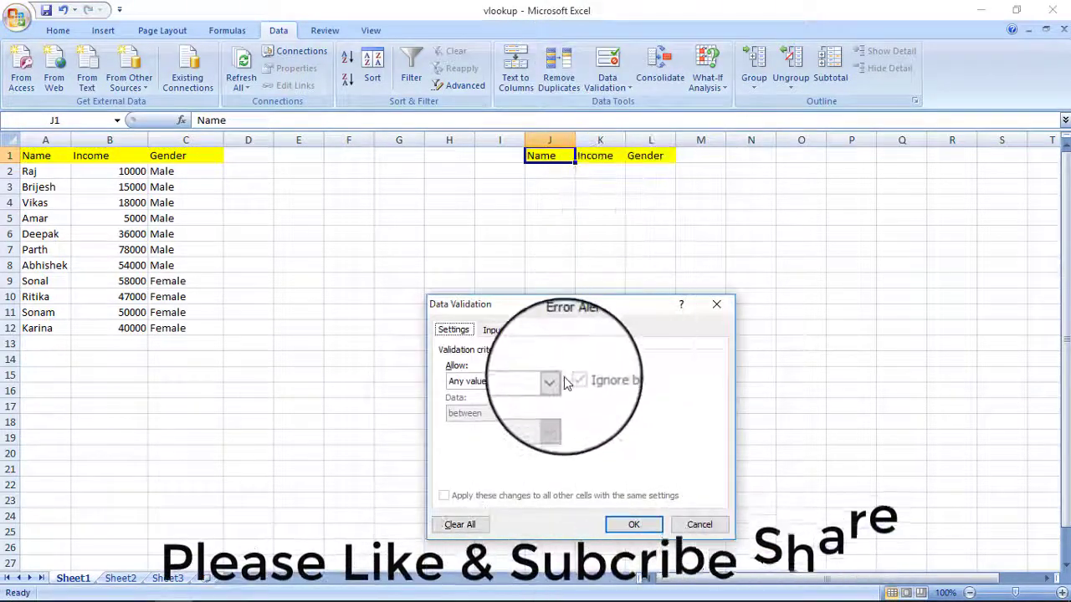
click(554, 380)
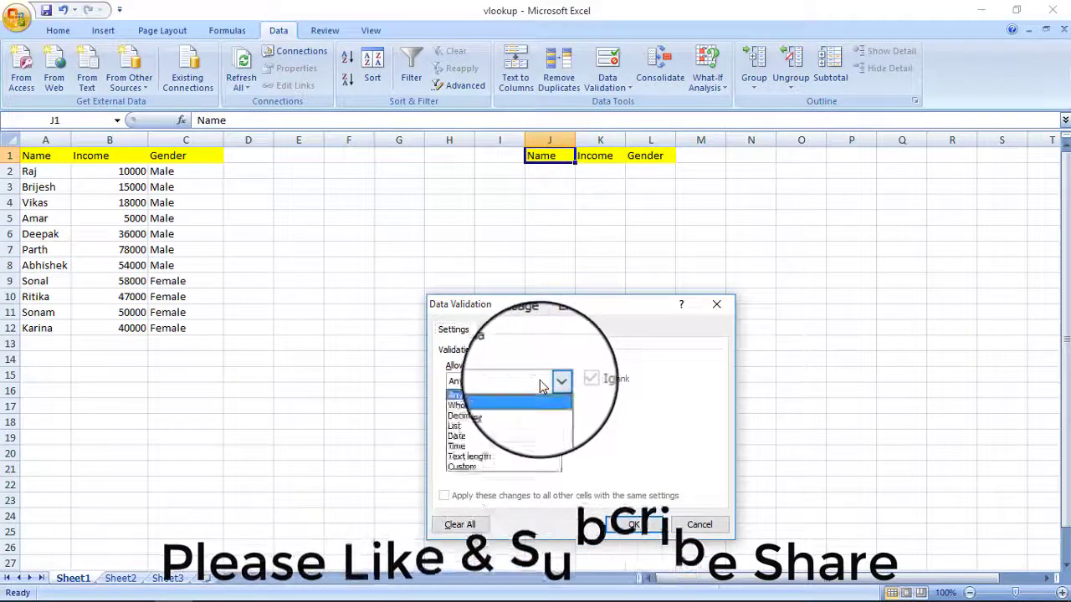
click(500, 425)
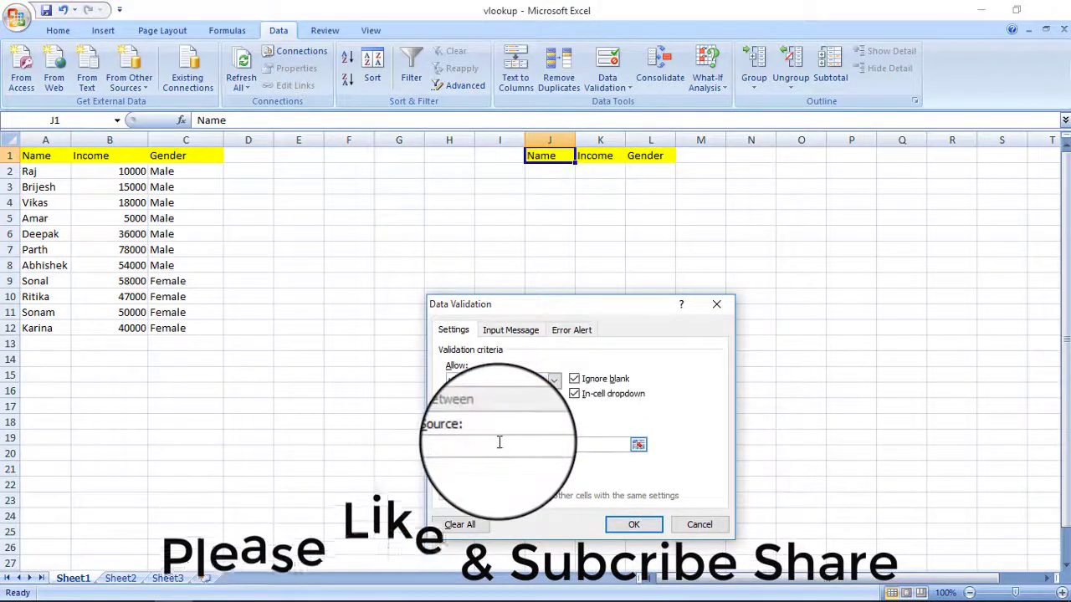
click(499, 442)
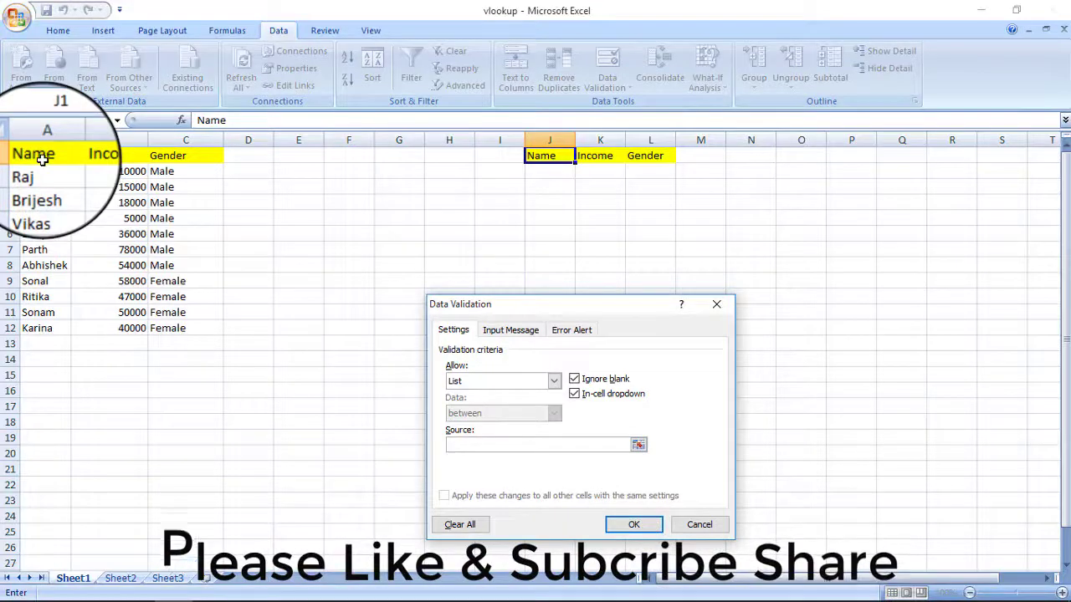
mouse_move(42, 159)
mouse_down()
mouse_move(50, 344)
mouse_move(46, 330)
mouse_up()
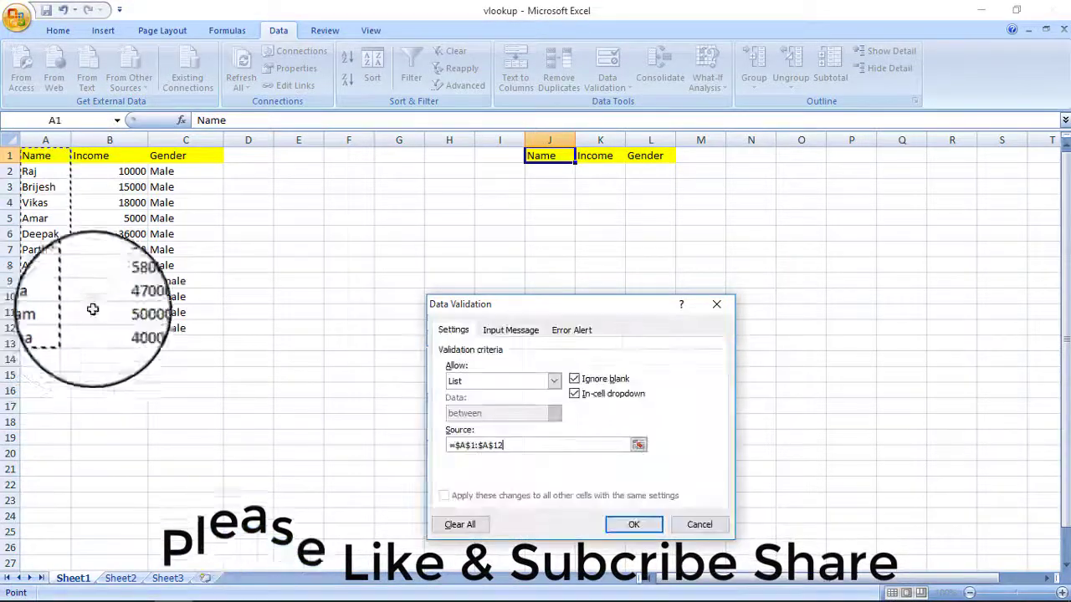
click(636, 526)
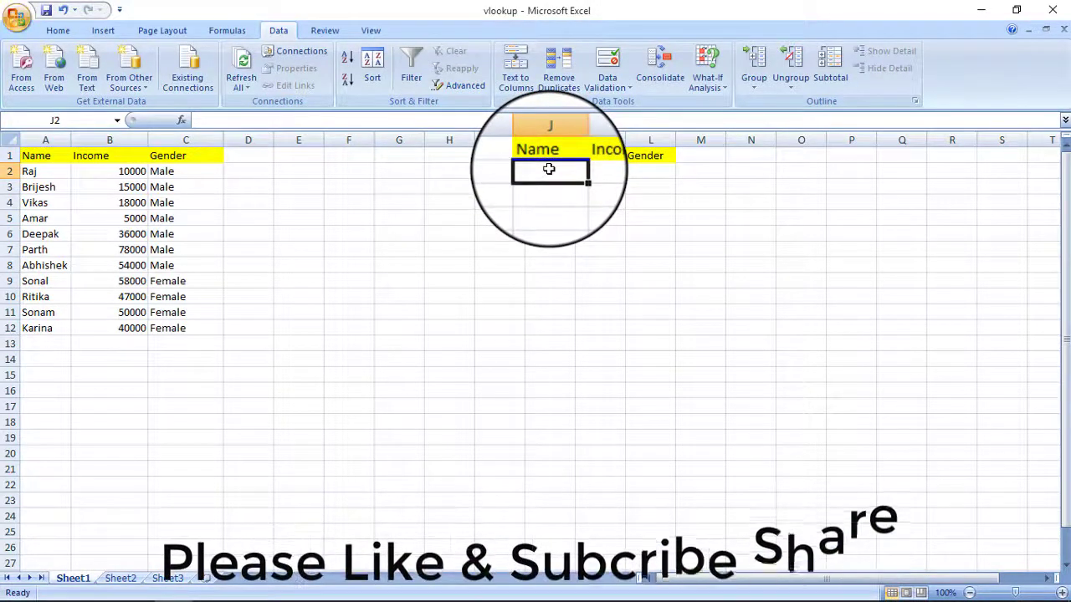
Enter =VLOOKUP(J1,A1:C12,1,0) in J2 through the Function Arguments dialog
text(=vlooku)
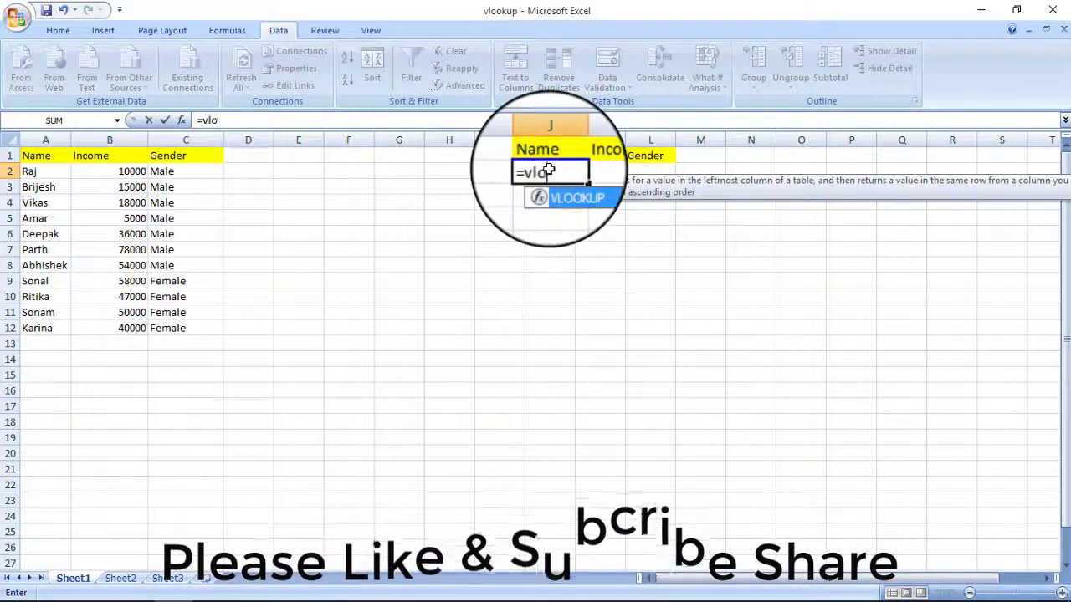
text(p)
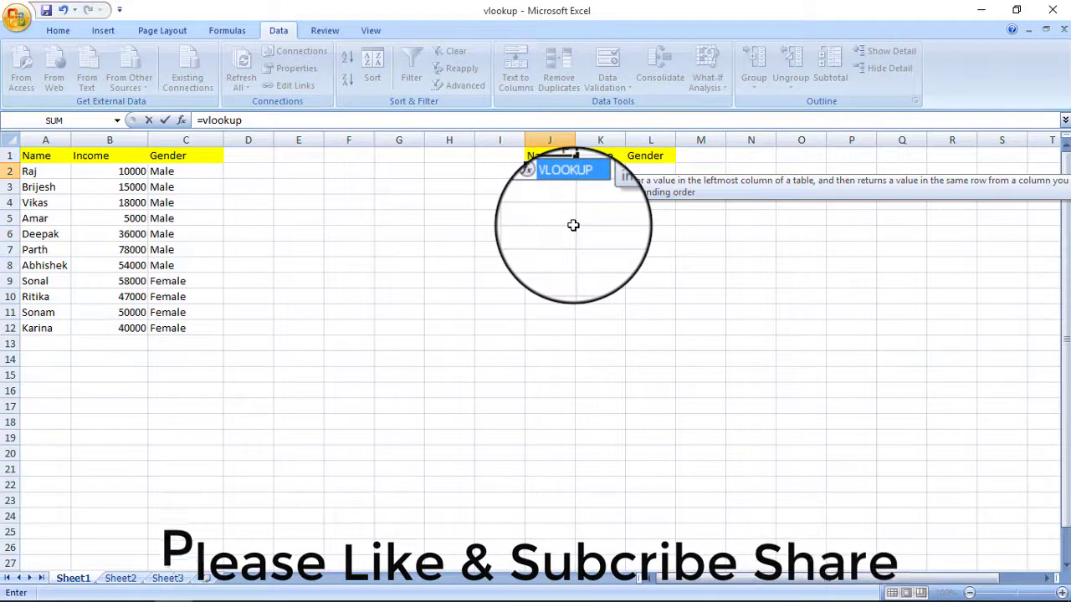
key(ctrl+a)
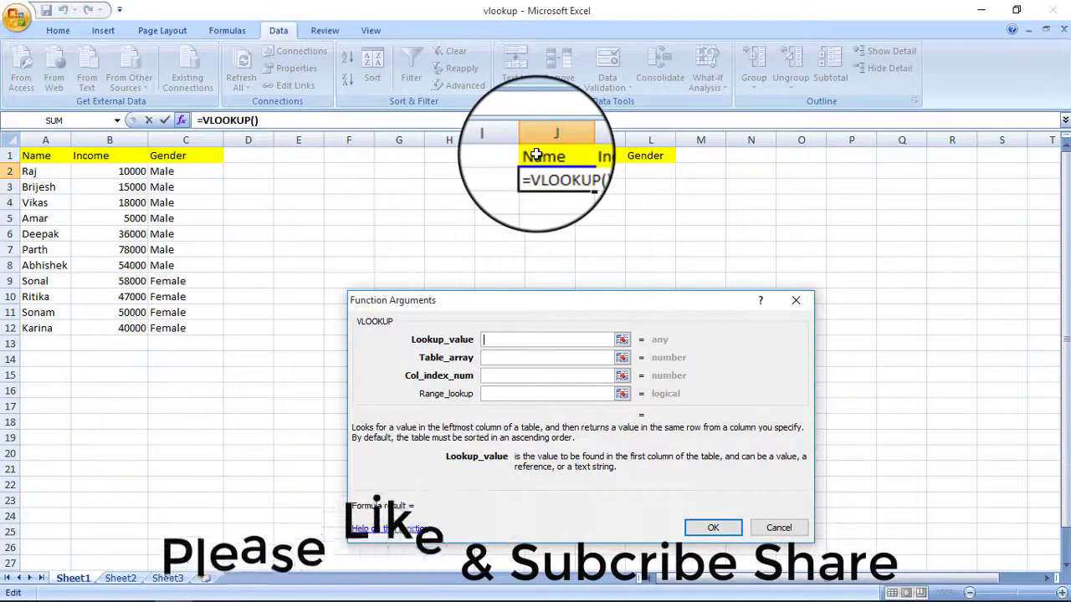
click(509, 360)
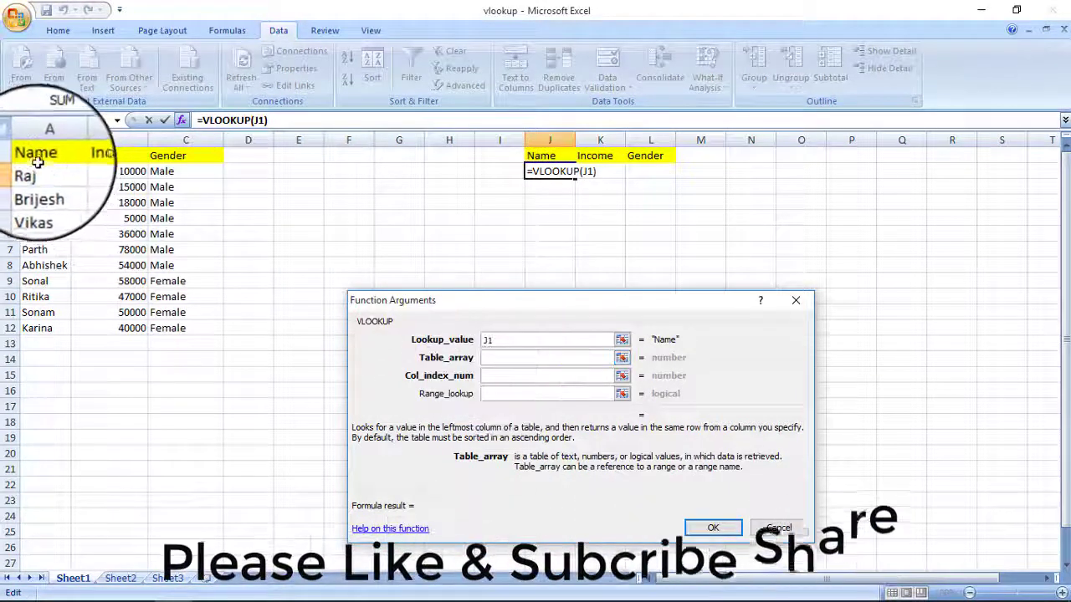
drag(37, 159, 210, 328)
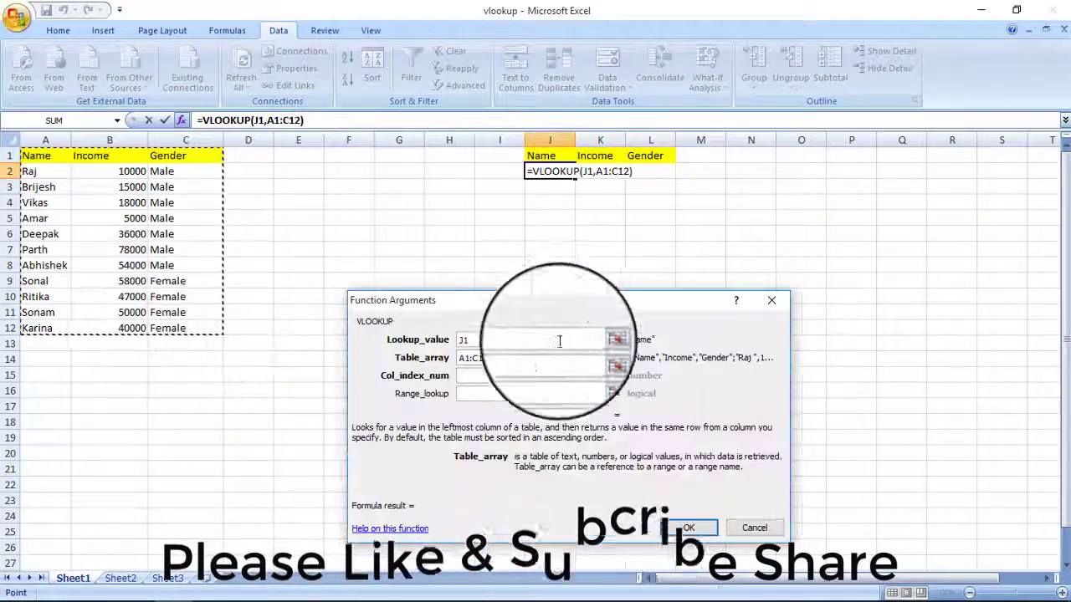
click(472, 377)
text(1)
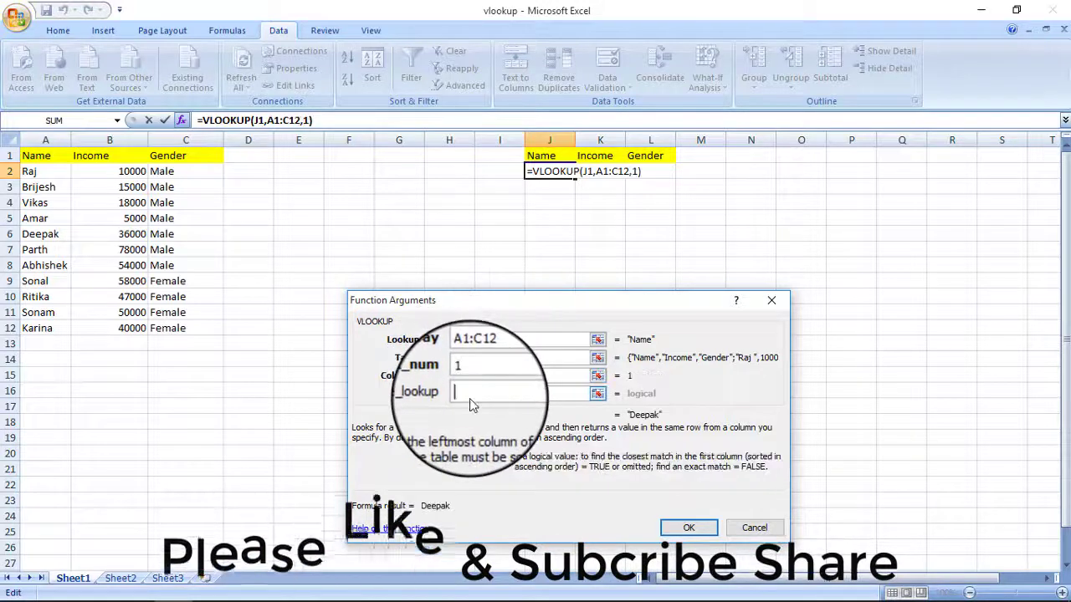
text(0)
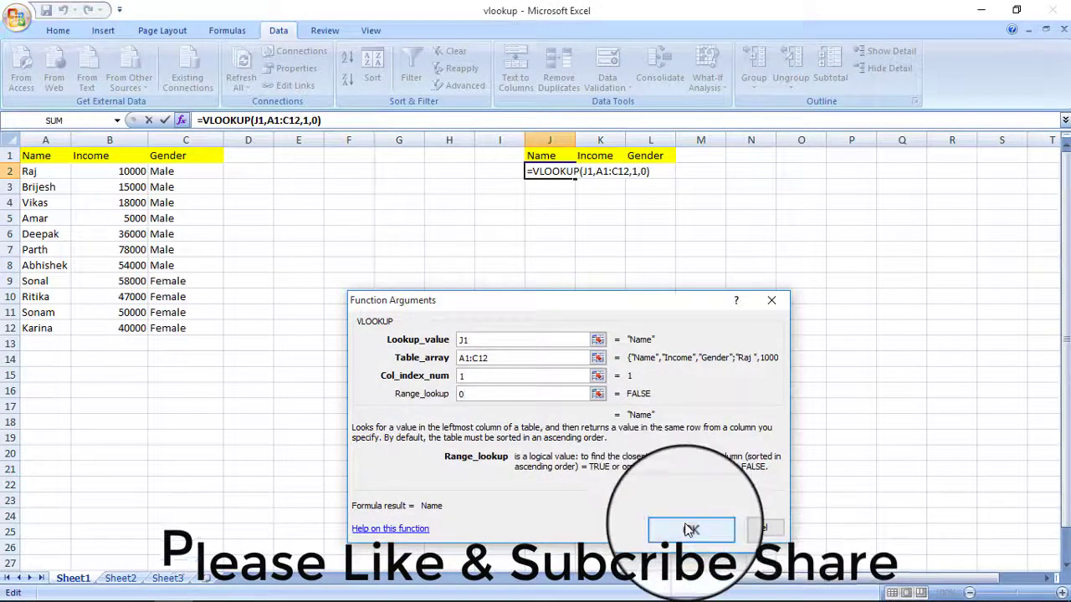
click(688, 529)
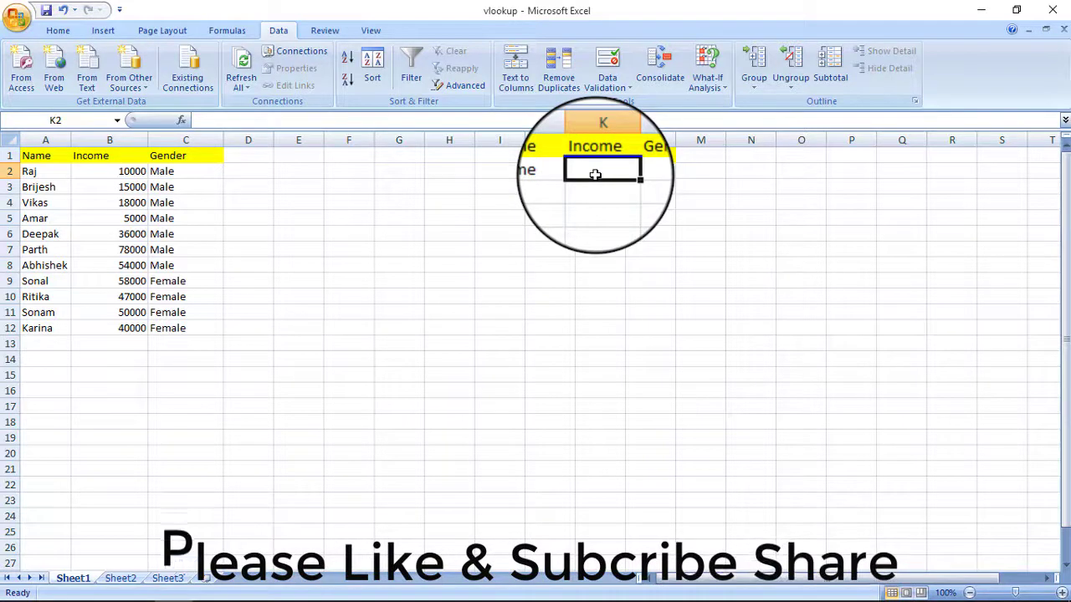
Enter =VLOOKUP(J1,A1:C12,2,0) in K2 to return the selected person's income
text(=vlookup)
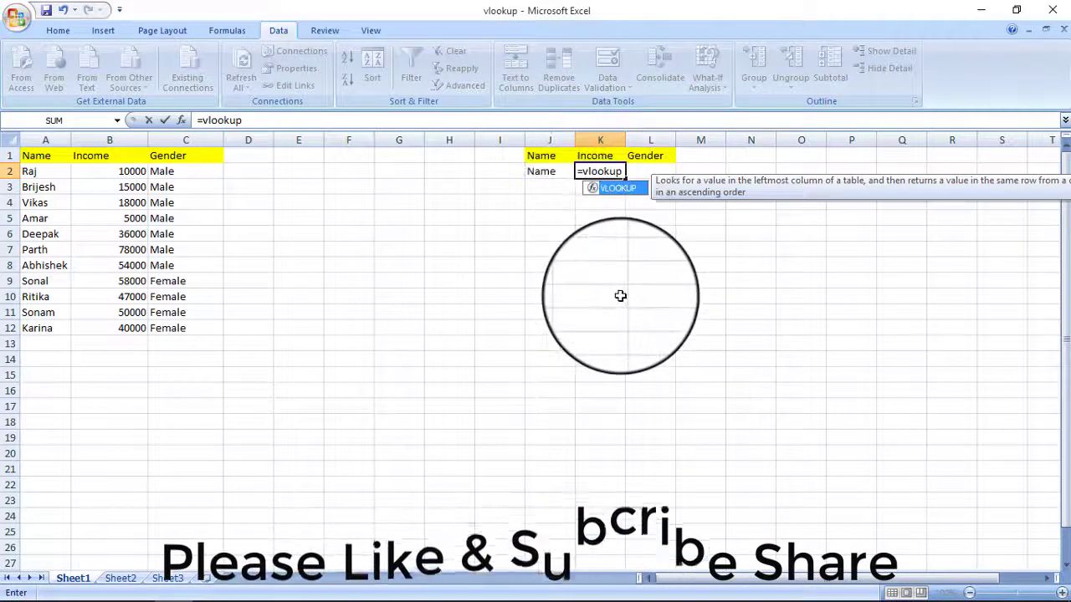
key(ctrl+a)
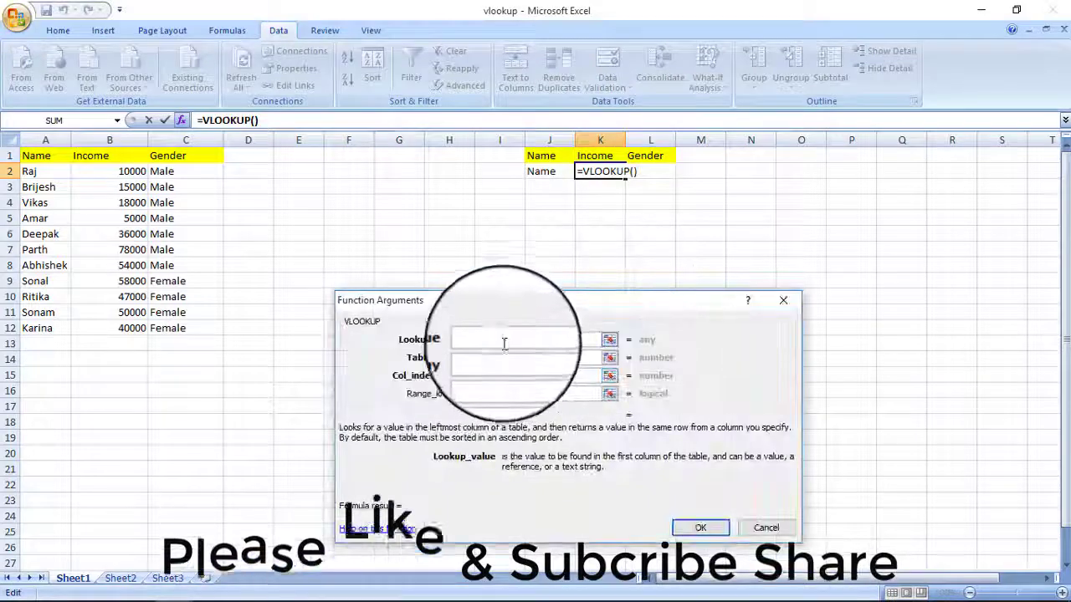
click(542, 157)
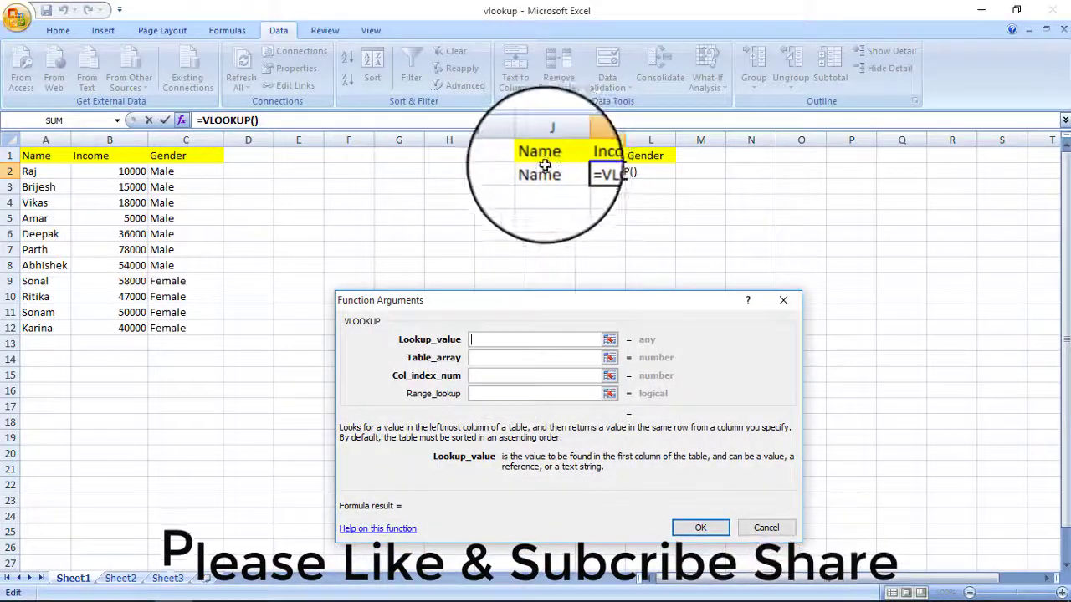
click(497, 358)
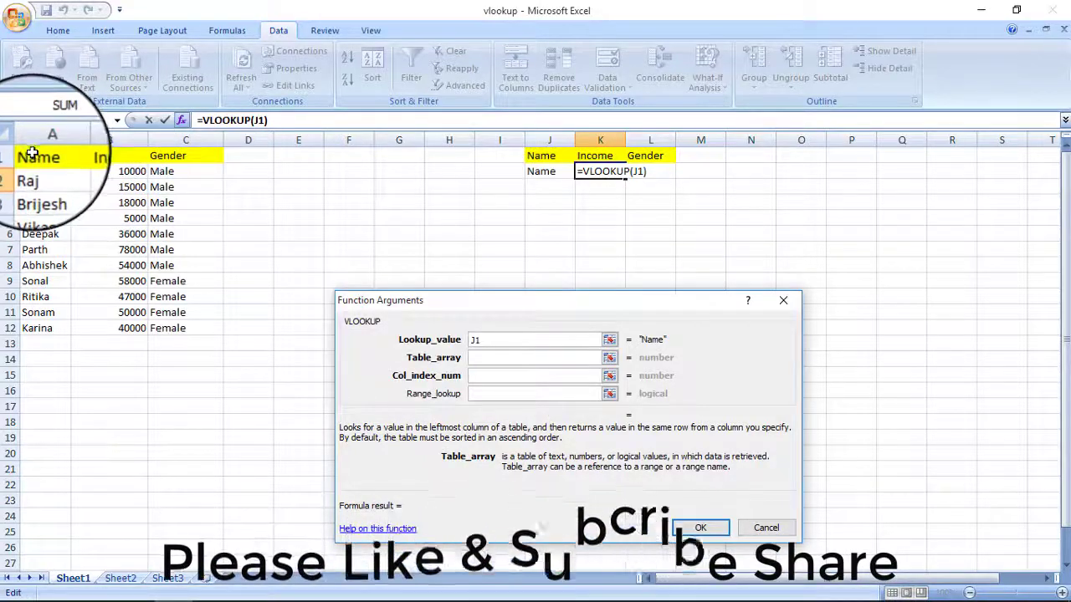
mouse_move(37, 156)
mouse_down()
mouse_move(139, 320)
mouse_move(185, 328)
mouse_up()
click(186, 328)
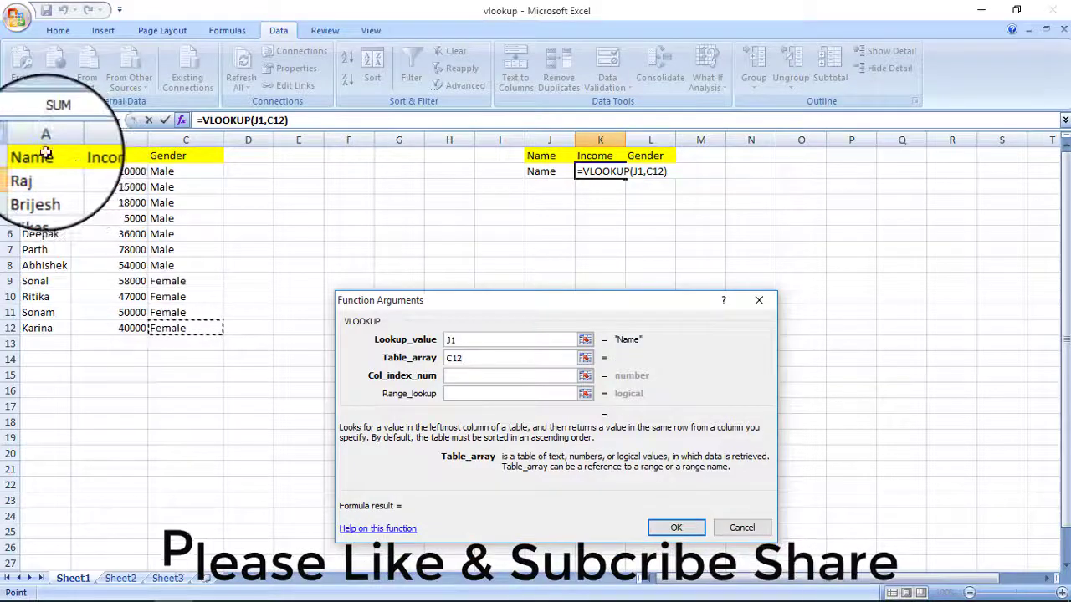
drag(46, 171, 148, 265)
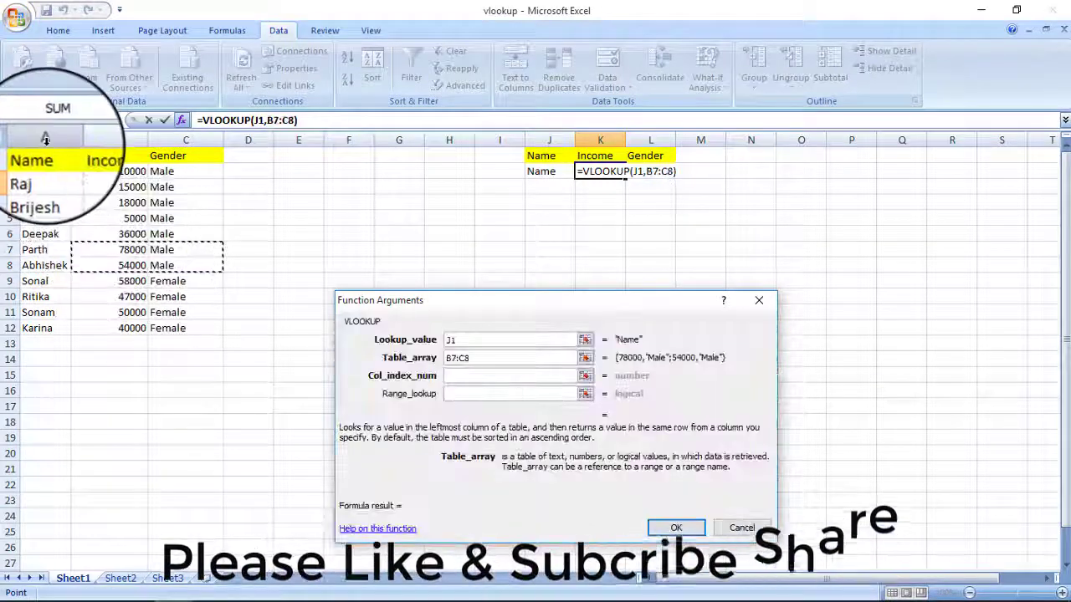
mouse_move(58, 155)
mouse_down()
mouse_move(73, 196)
mouse_move(196, 328)
mouse_up()
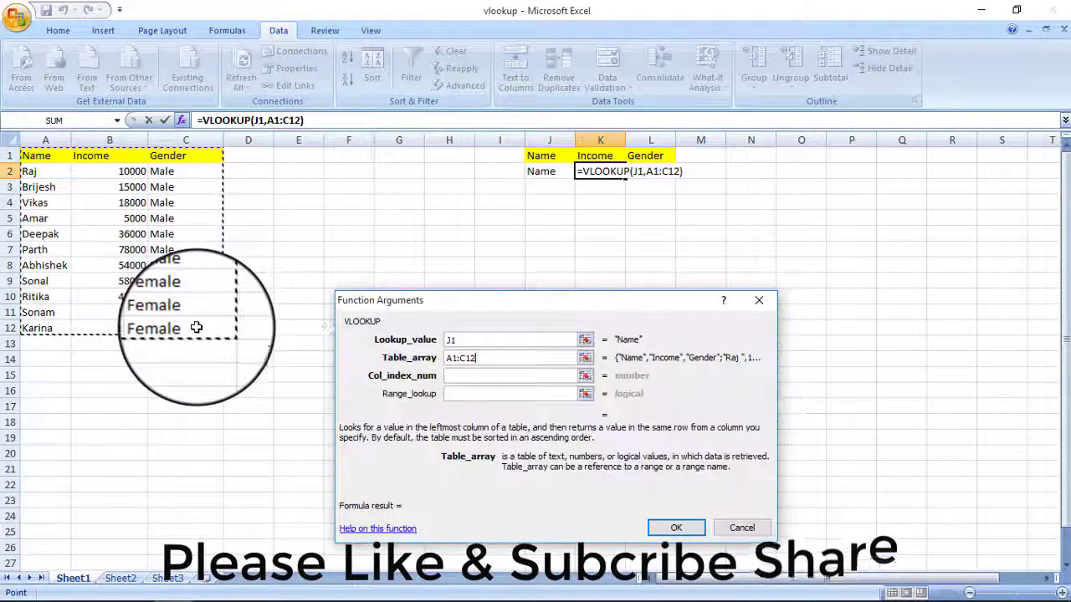
click(449, 374)
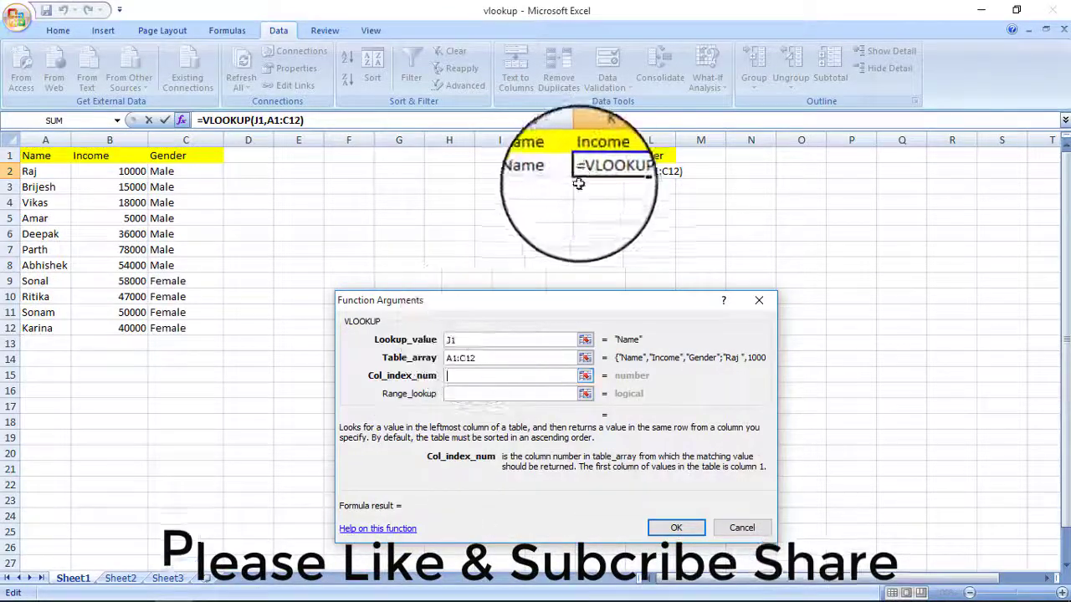
text(2,2)
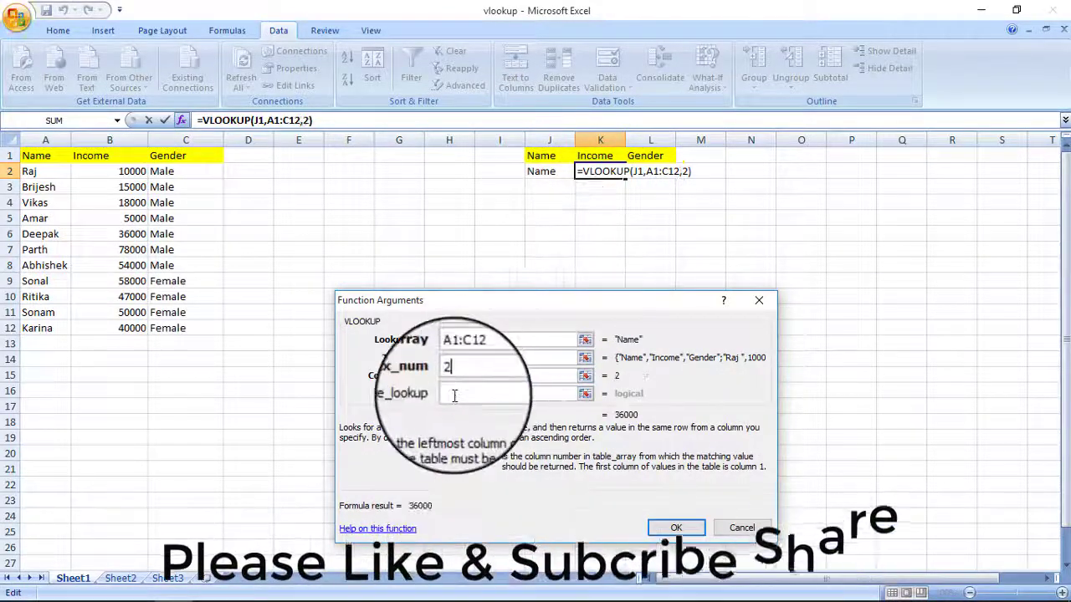
text(0)
click(678, 528)
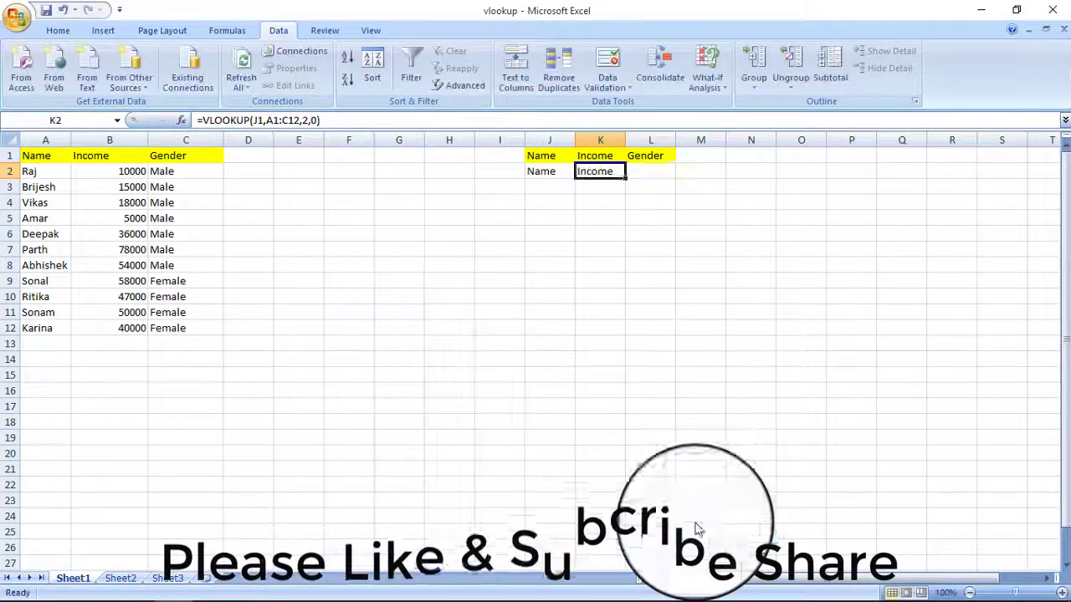
Enter =VLOOKUP(J1,A1:C12,3,0) in L2 to return the selected person's gender
click(643, 173)
text(=)
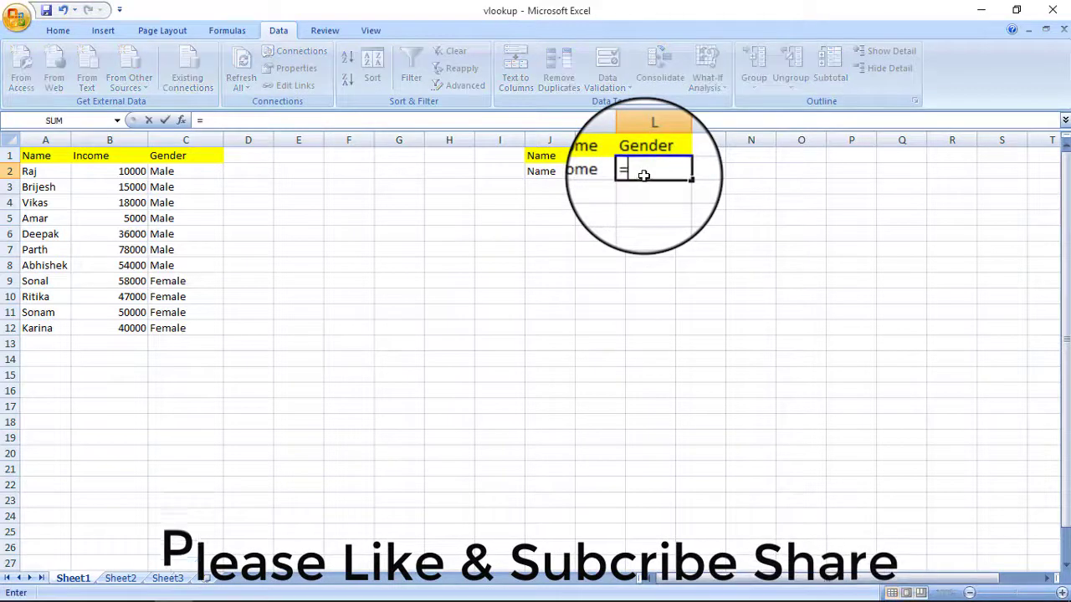
text(vlookup)
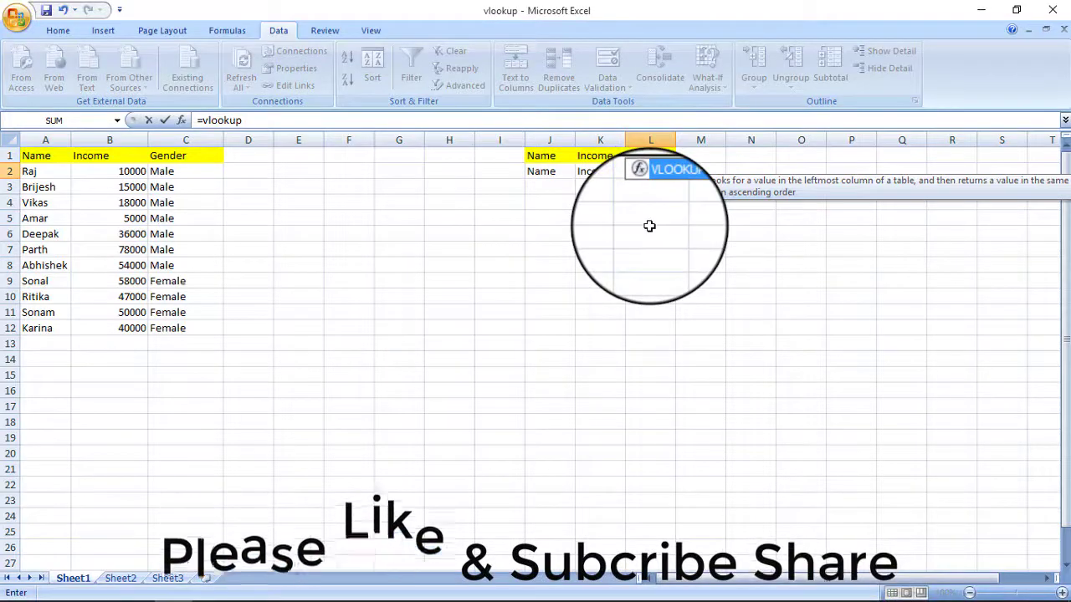
key(ctrl+a)
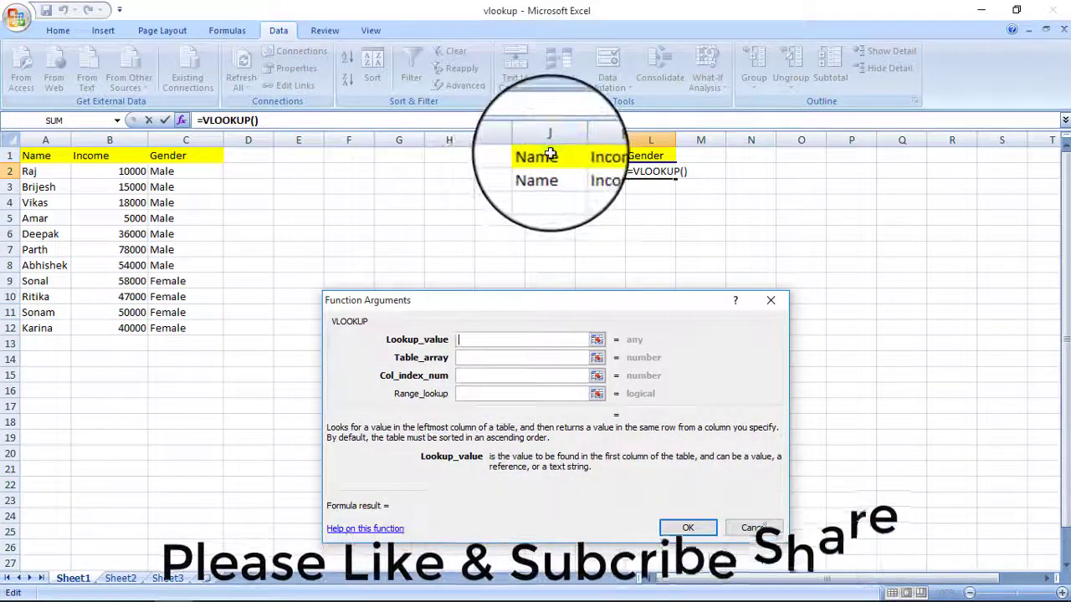
click(549, 156)
click(478, 357)
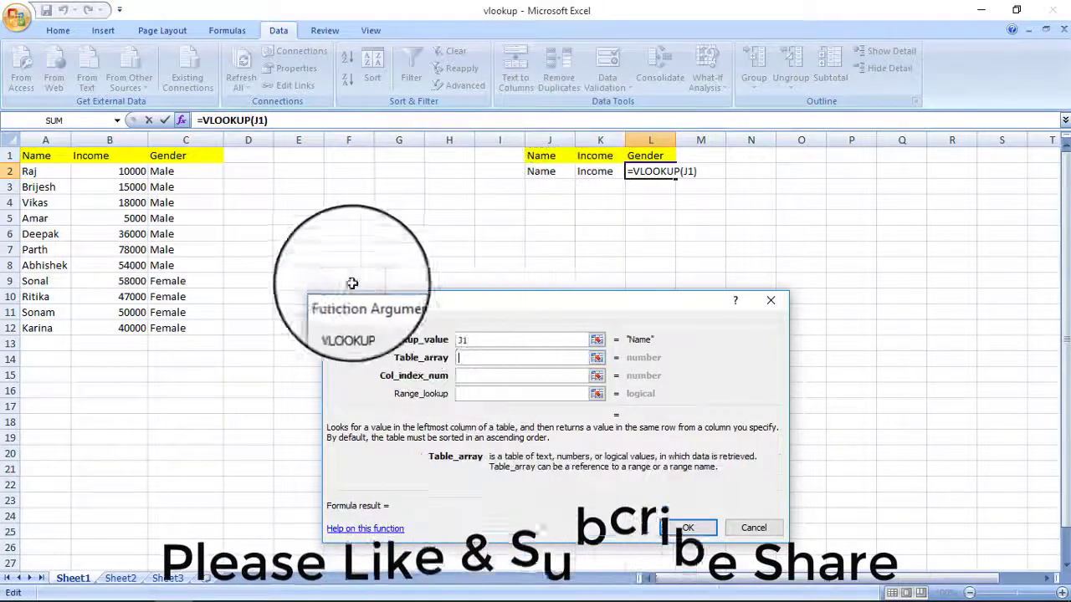
drag(38, 155, 201, 328)
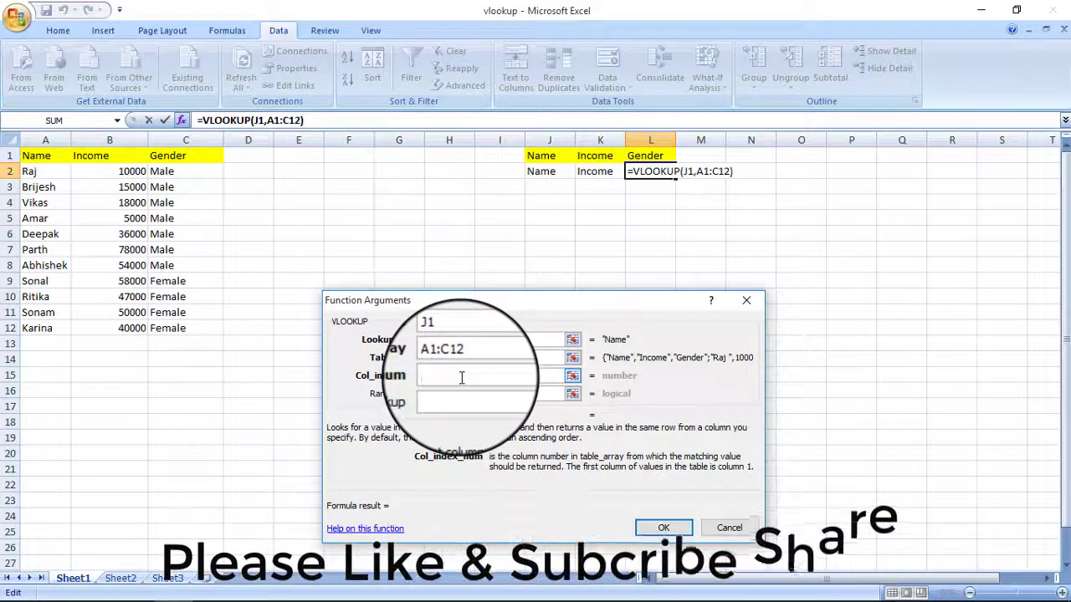
text(3,)
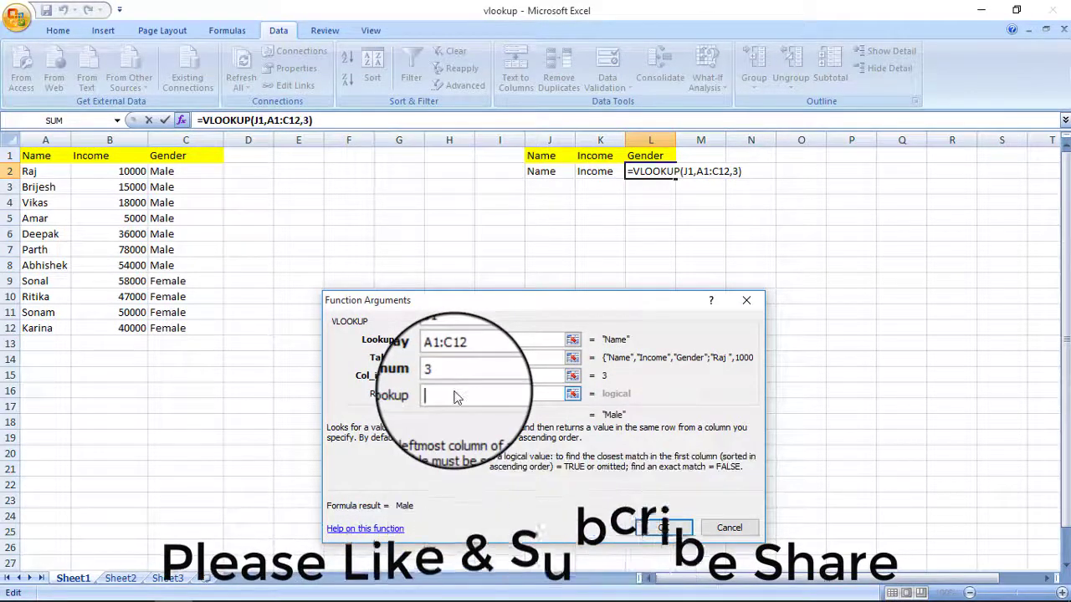
text(0)
click(647, 531)
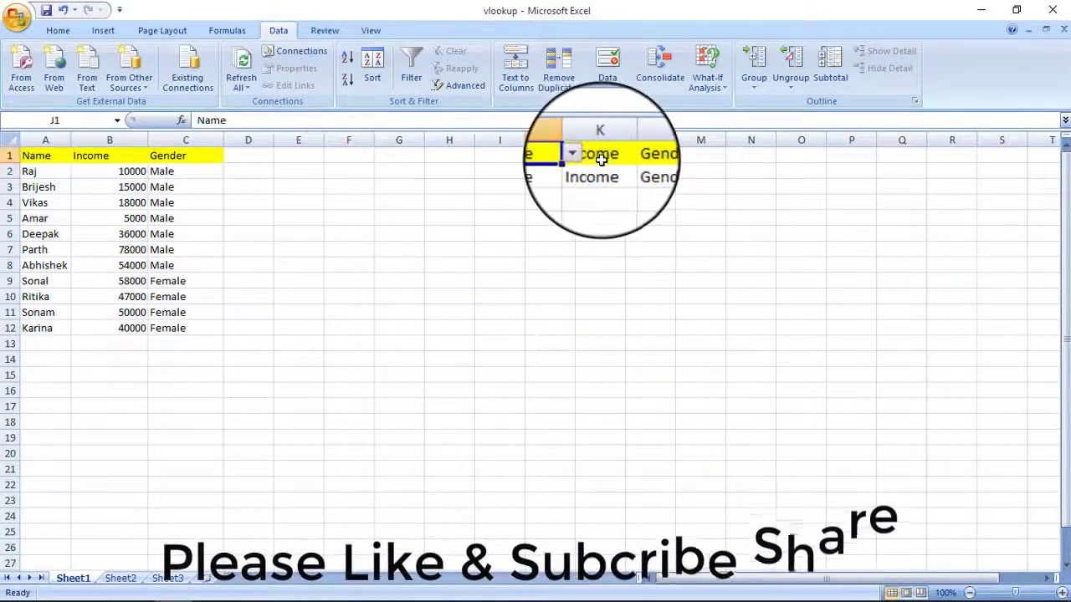
Pick two different names in the J1 dropdown and check each against its source row
click(581, 157)
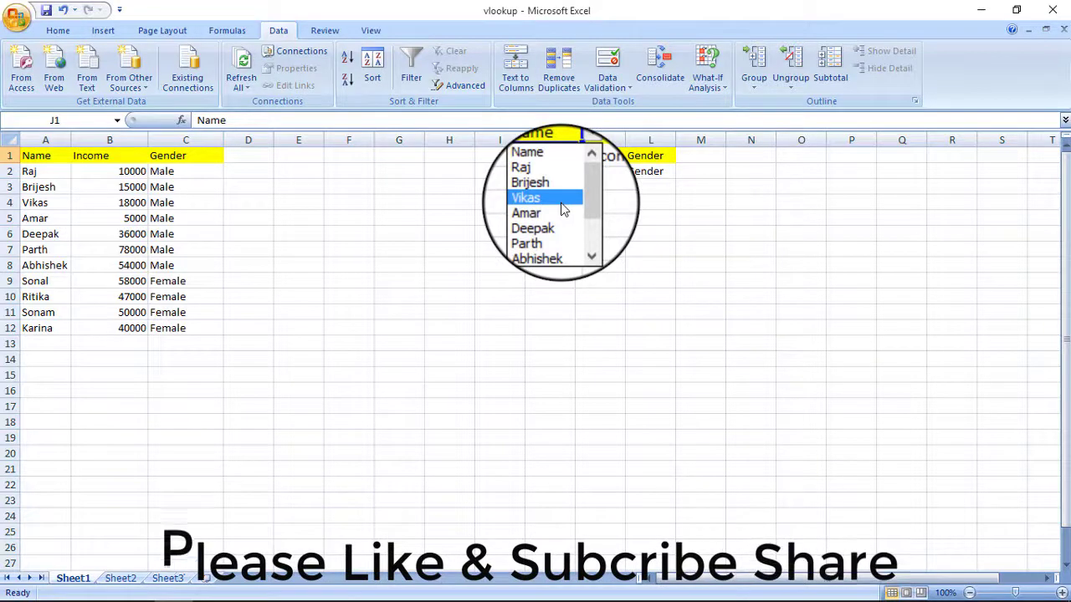
click(560, 202)
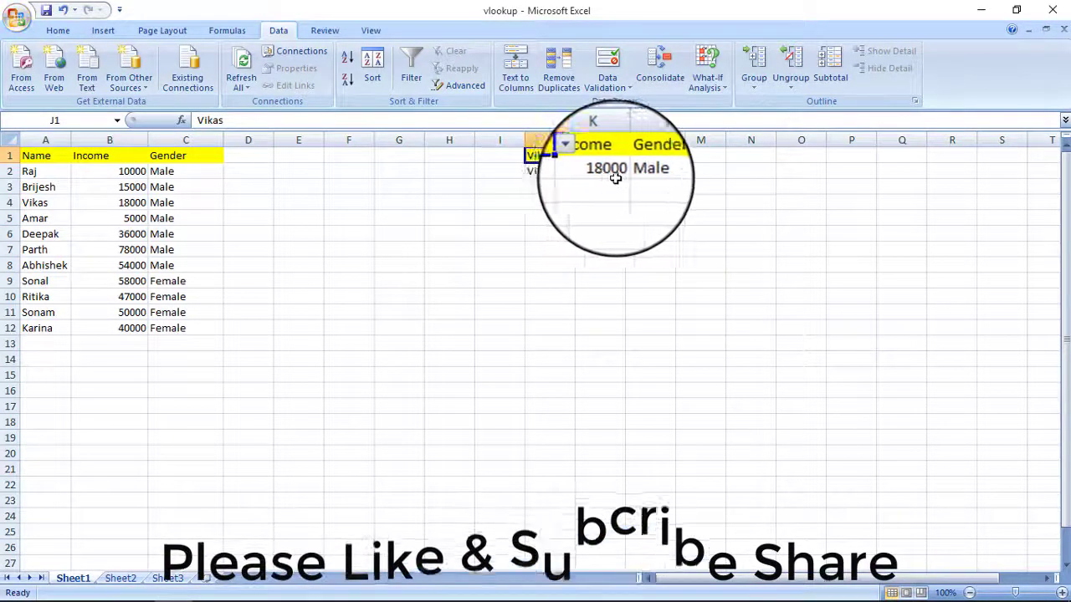
drag(37, 202, 171, 205)
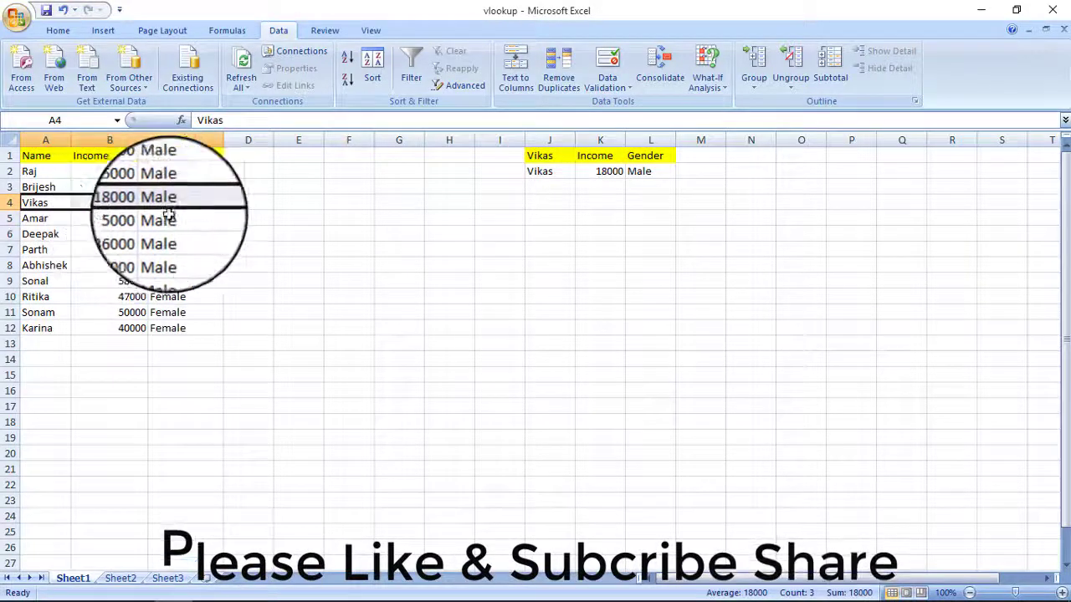
click(557, 156)
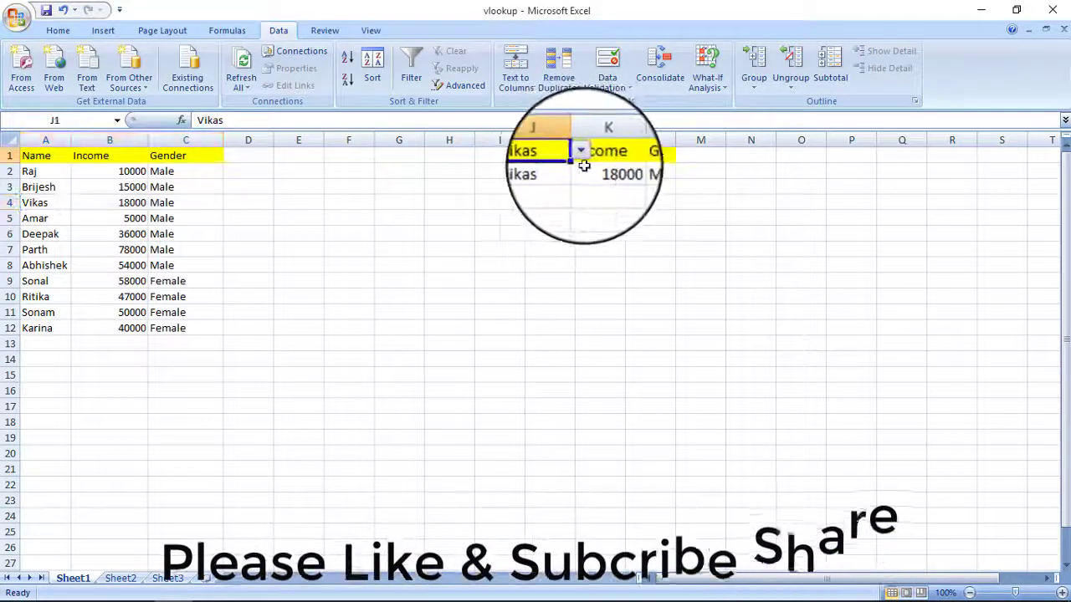
click(577, 157)
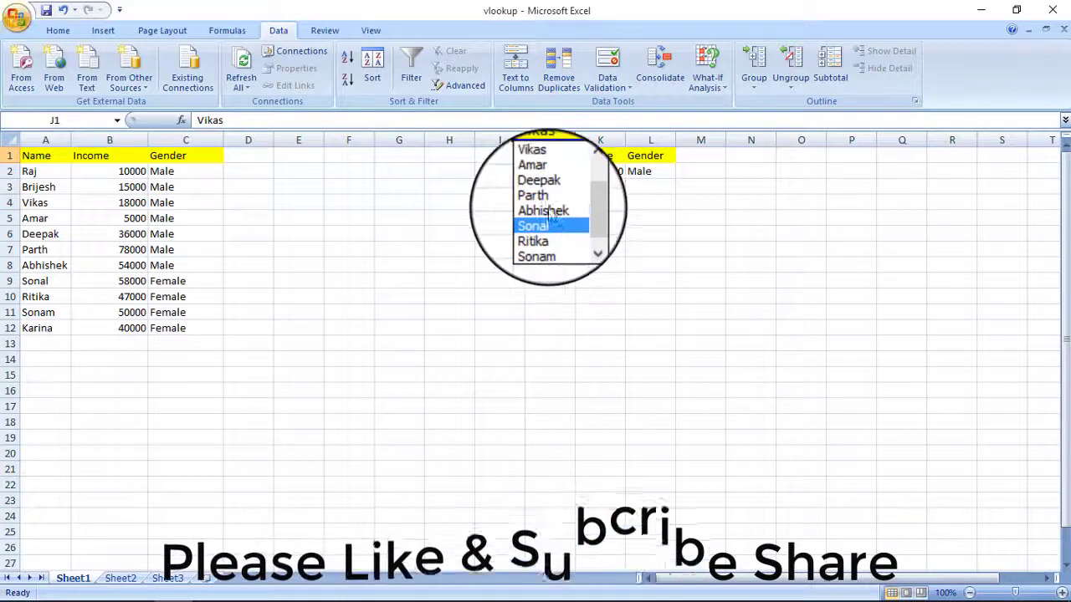
click(548, 206)
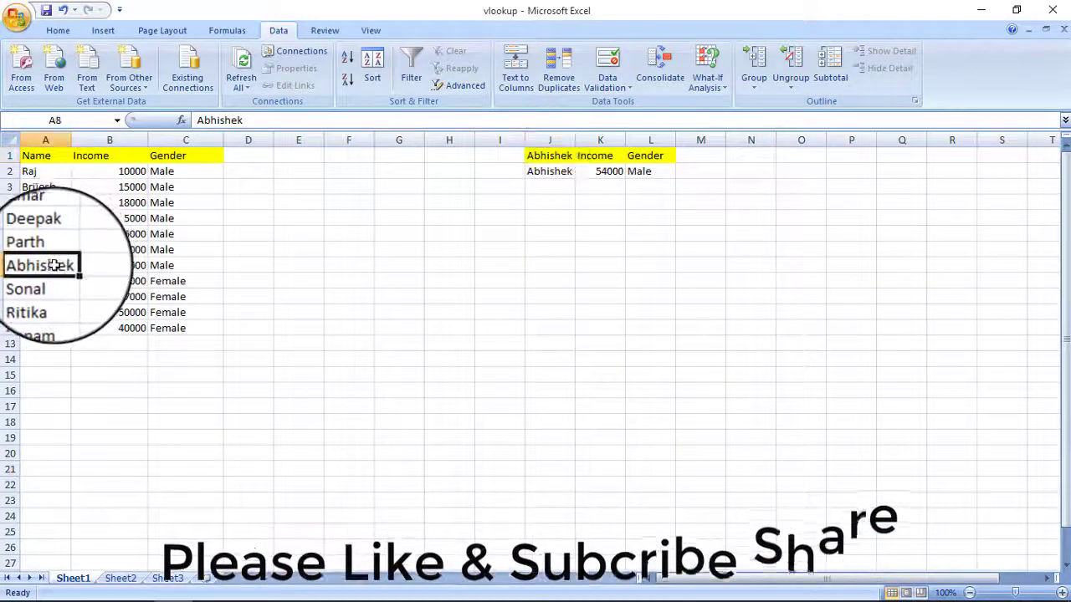
drag(54, 265, 209, 266)
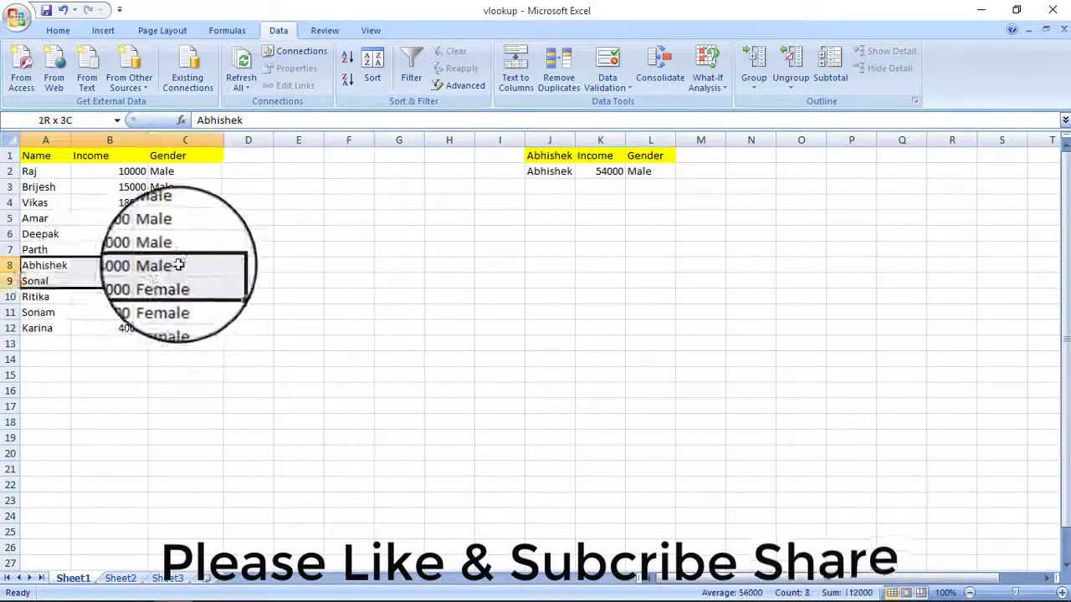
Choose Deepak in J1 and compare the 36000 and Male results with his row
click(565, 158)
click(573, 157)
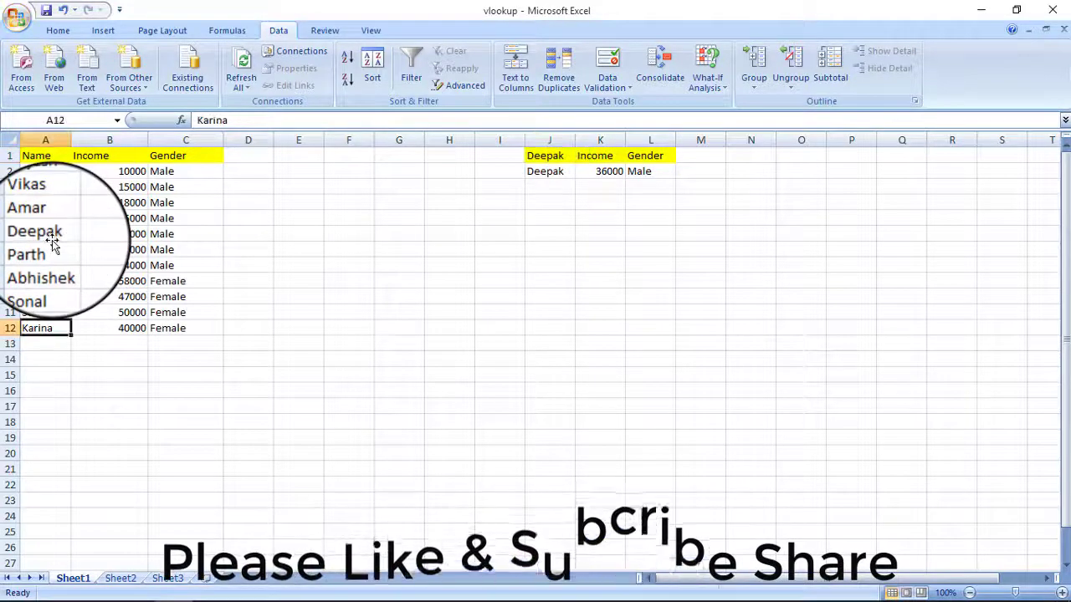
drag(64, 235, 176, 227)
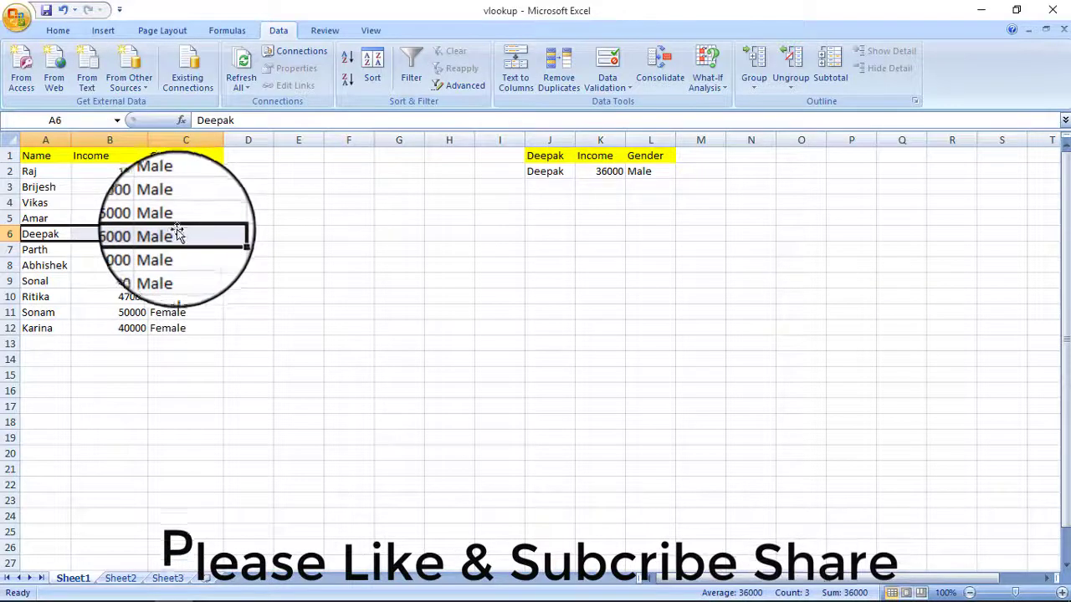
Select J1:L3 and delete the entire columns J to L
click(270, 176)
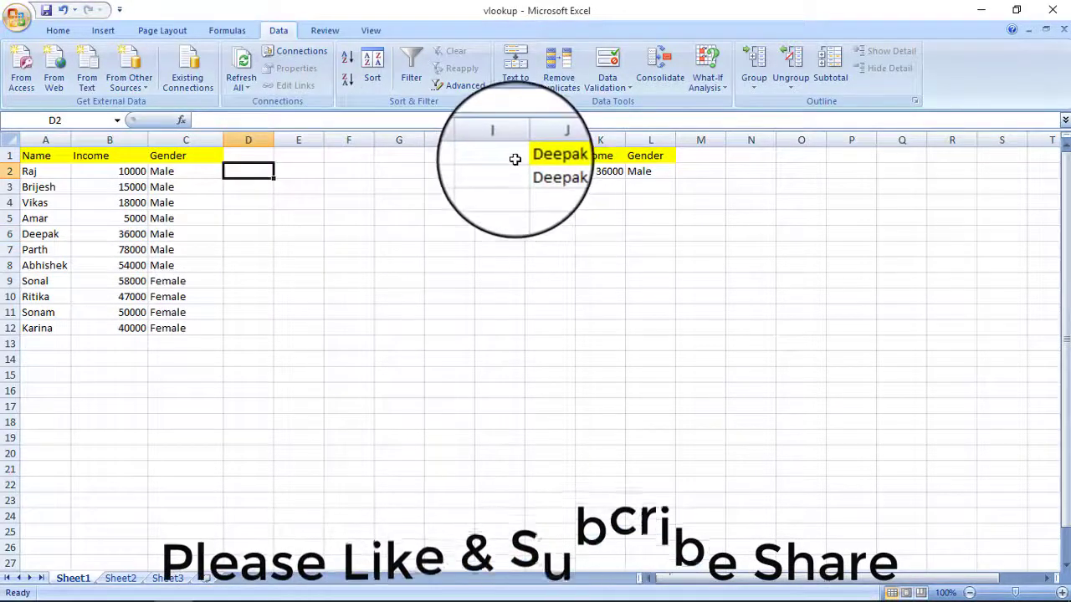
drag(526, 156, 526, 187)
drag(596, 187, 654, 181)
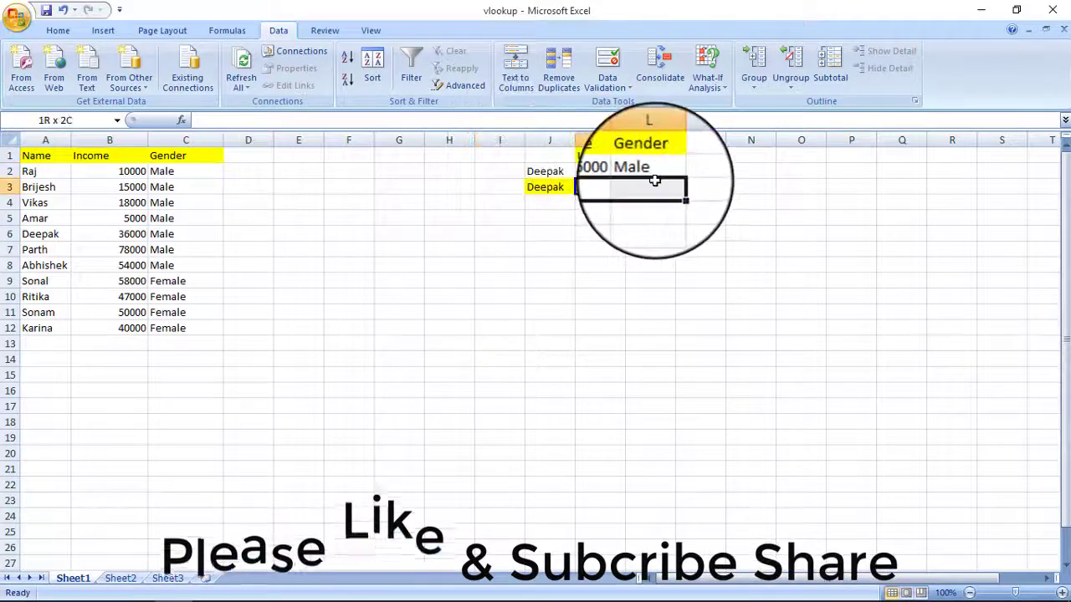
drag(540, 156, 644, 185)
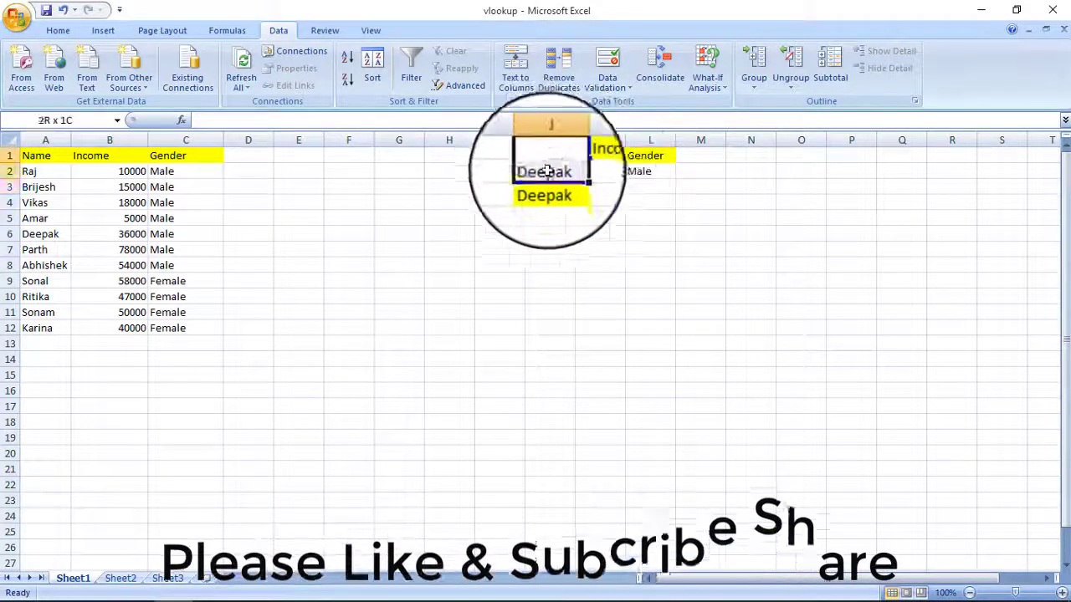
right_click(646, 185)
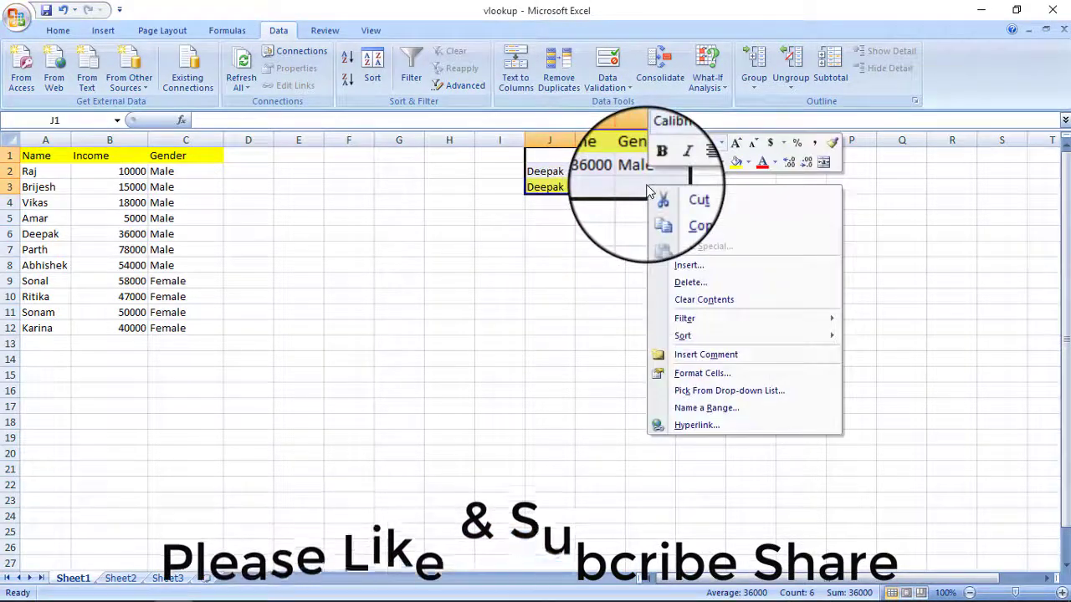
click(691, 285)
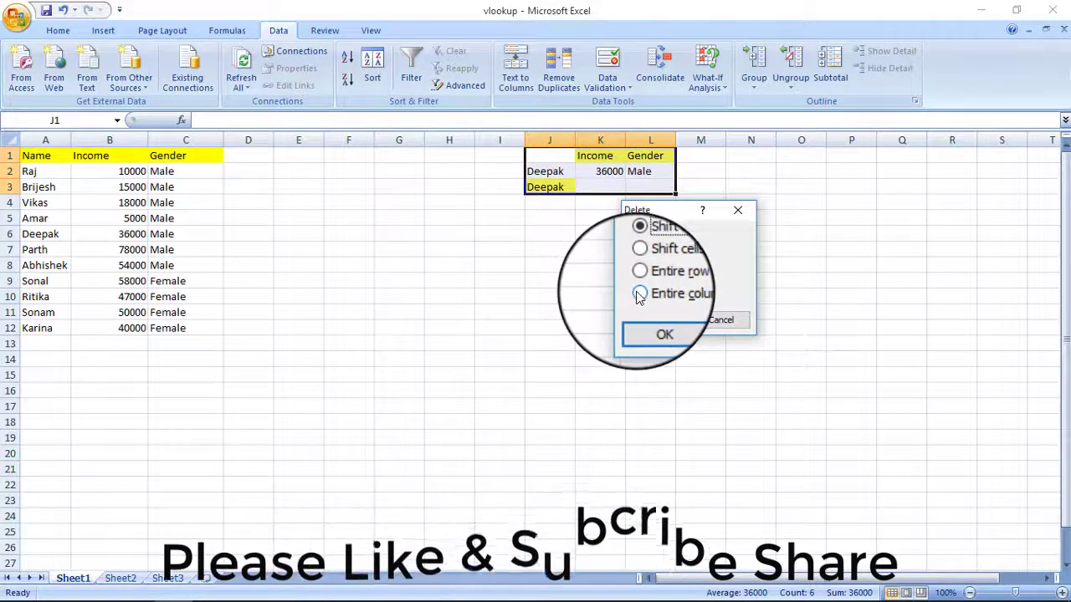
click(640, 294)
click(646, 322)
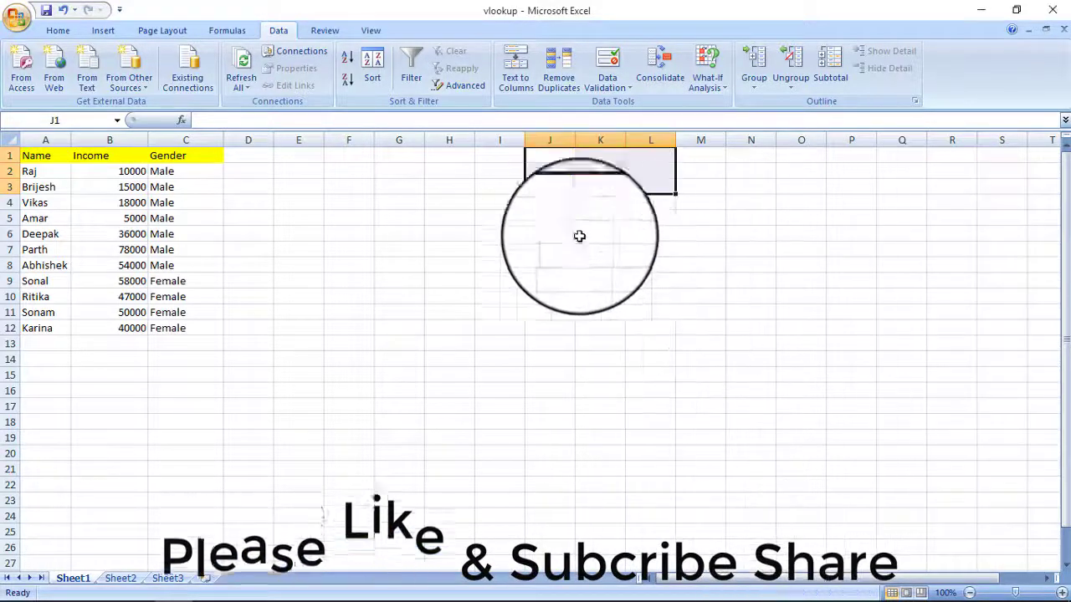
click(42, 156)
Copy A1:C12 and Paste Special it with Transpose at A20, filling A20:L22
drag(53, 167, 172, 331)
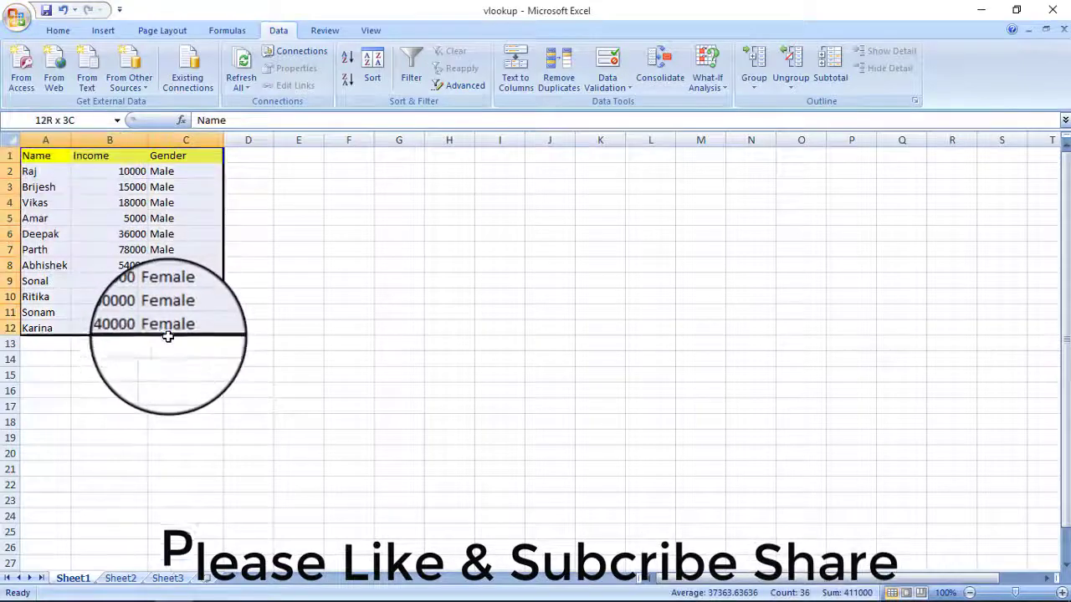
click(176, 335)
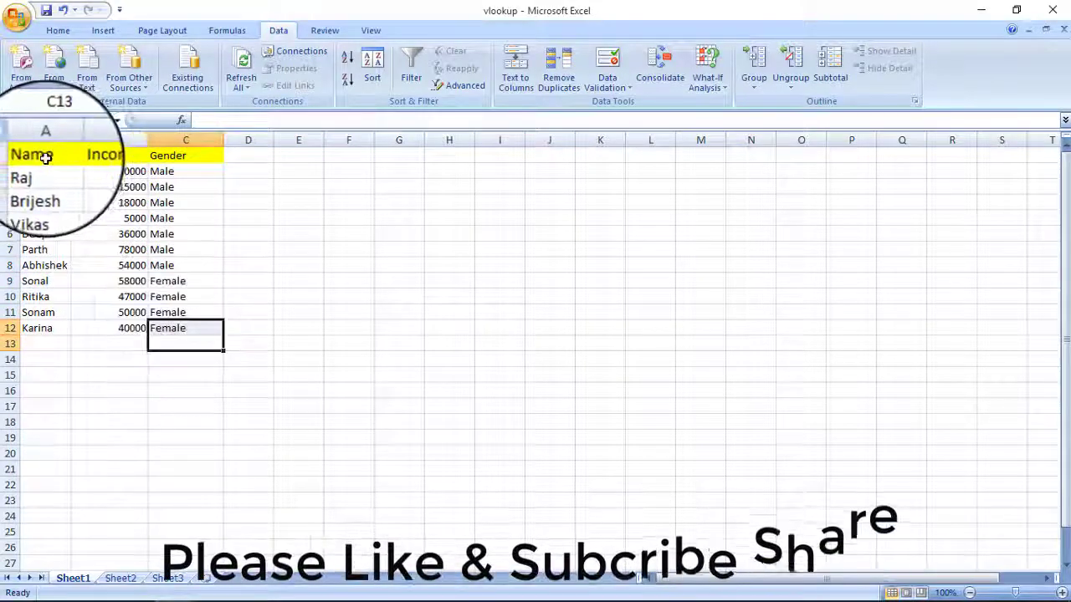
drag(46, 157, 180, 328)
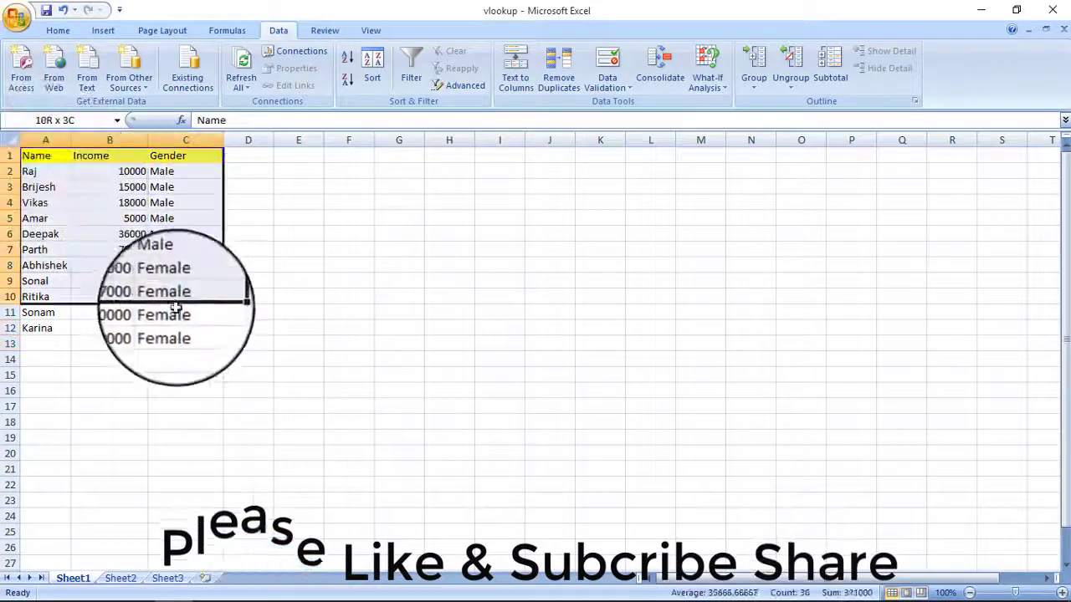
right_click(172, 161)
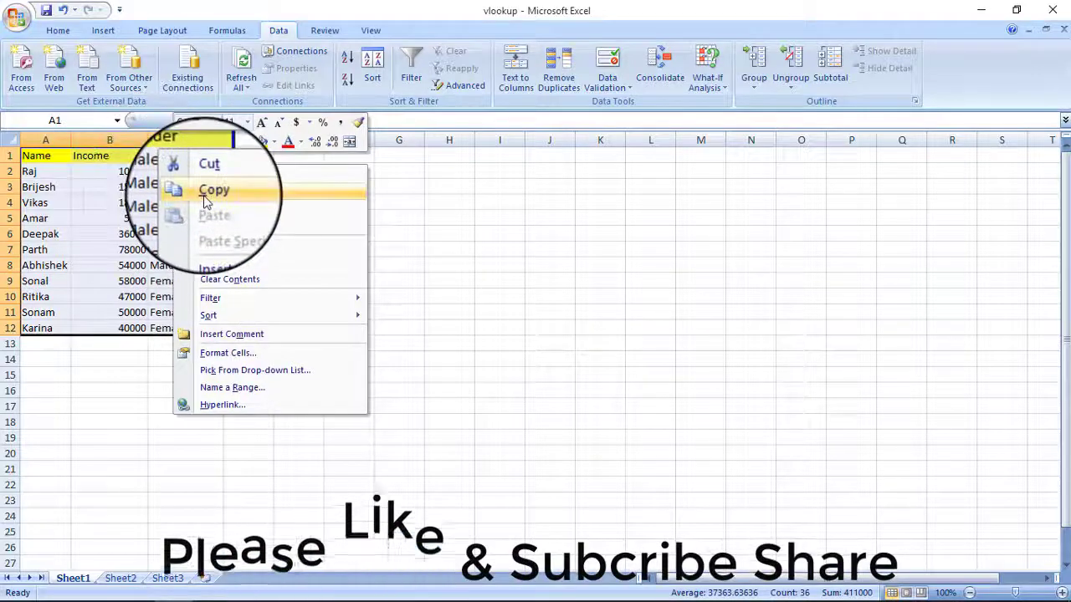
click(205, 199)
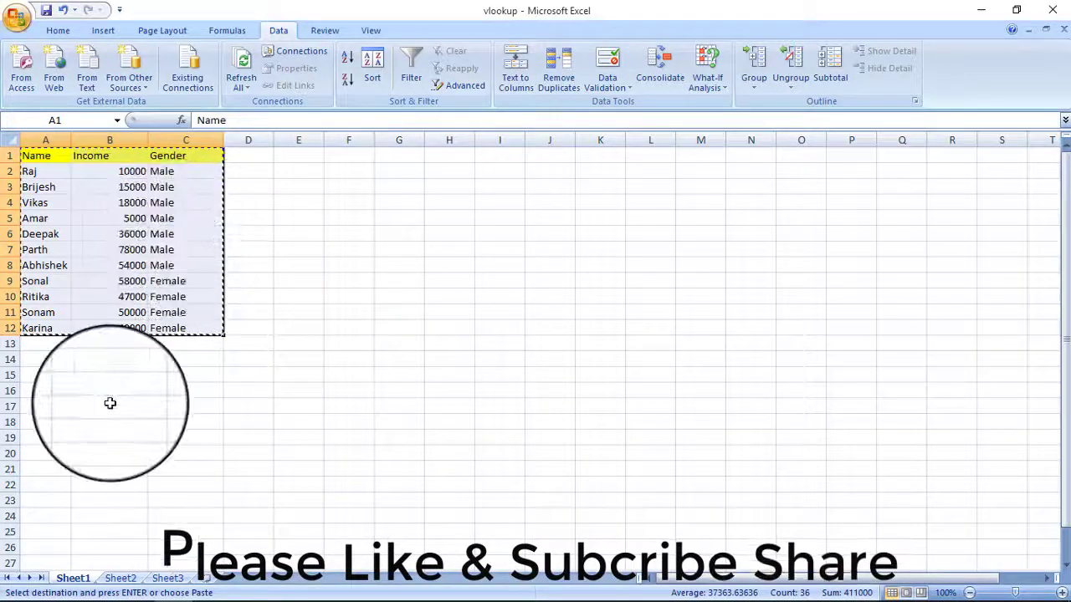
key(Down)
key(Down)
key(Down)
key(Down)
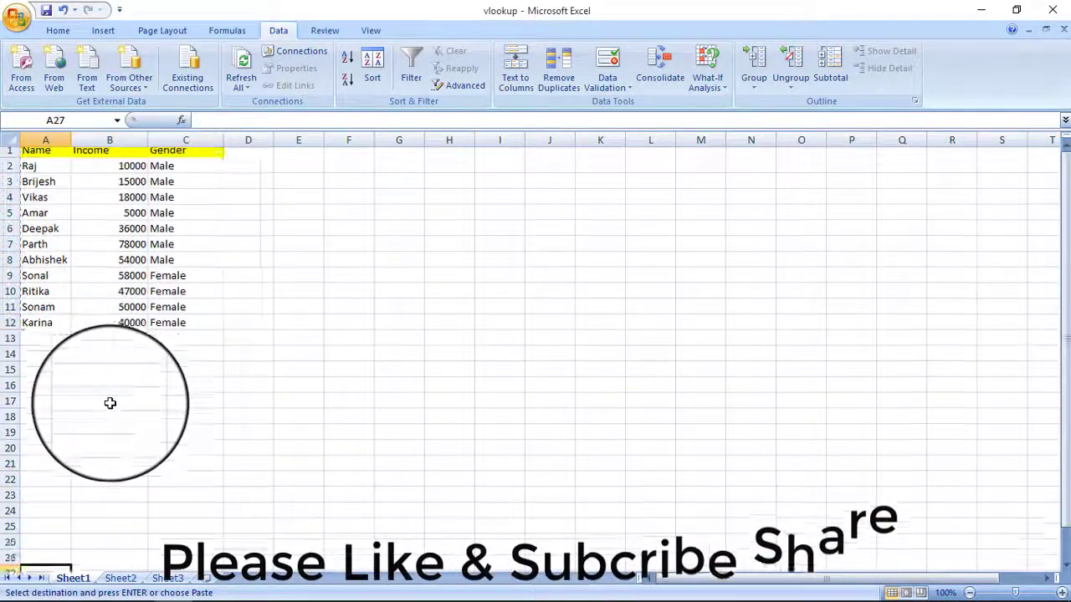
key(Down)
key(Down)
key(Down)
key(Down)
key(Down)
key(Down)
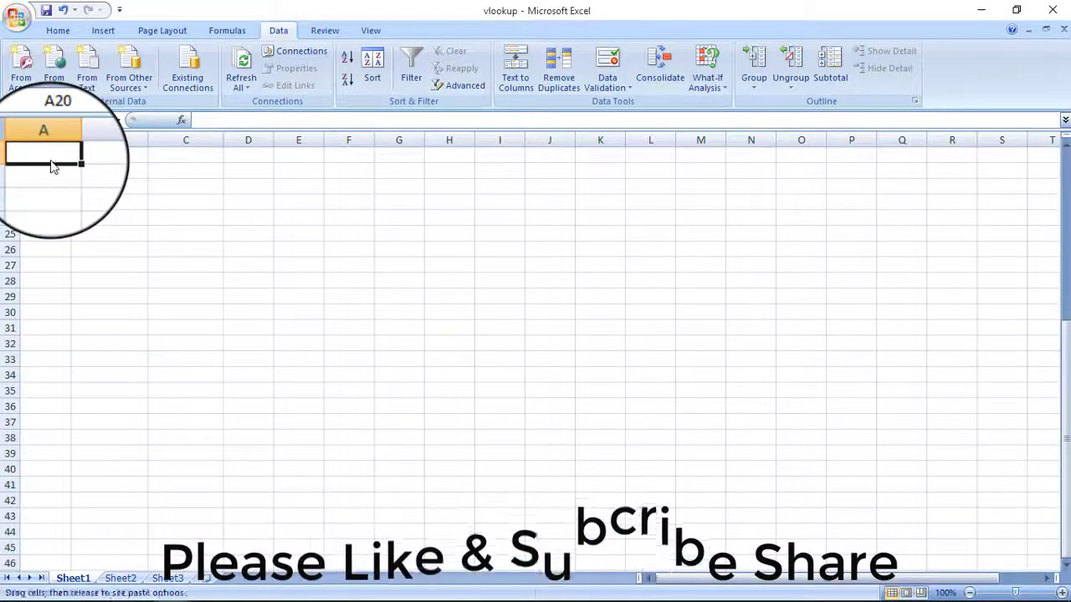
right_click(52, 158)
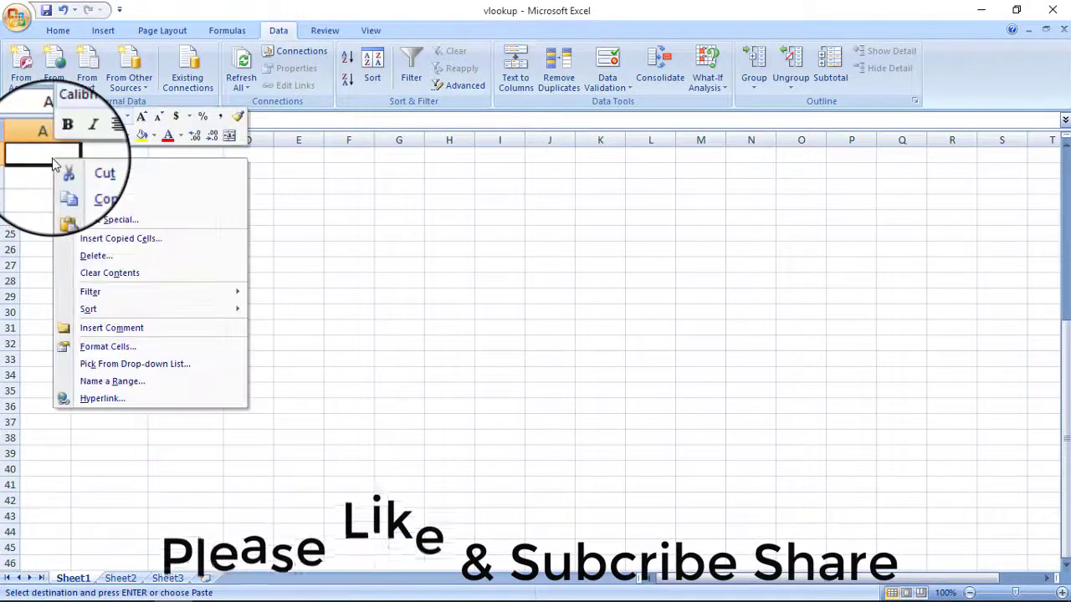
click(103, 225)
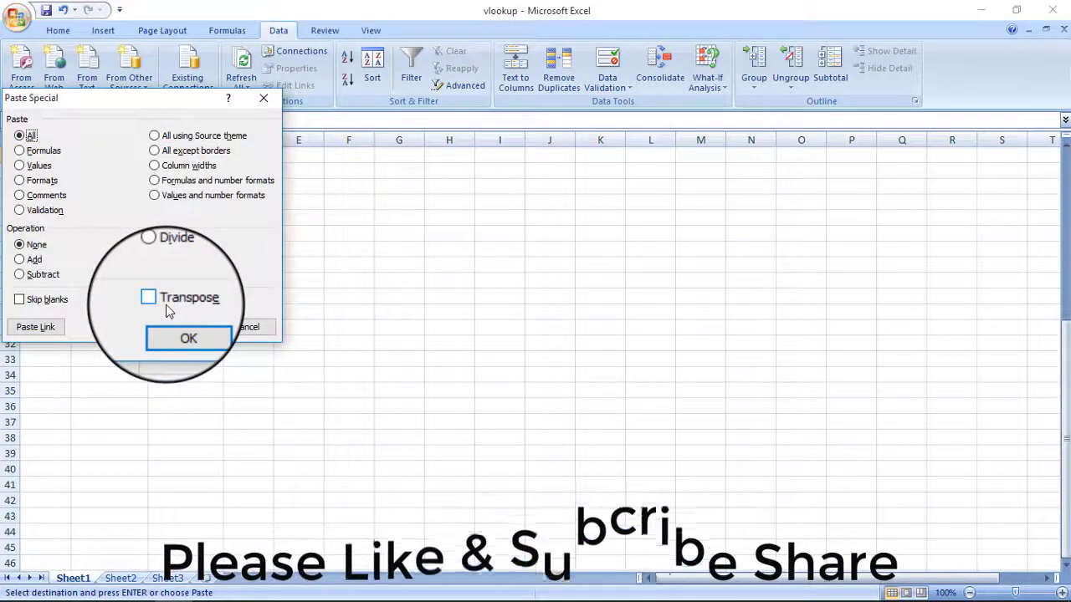
click(157, 299)
click(172, 330)
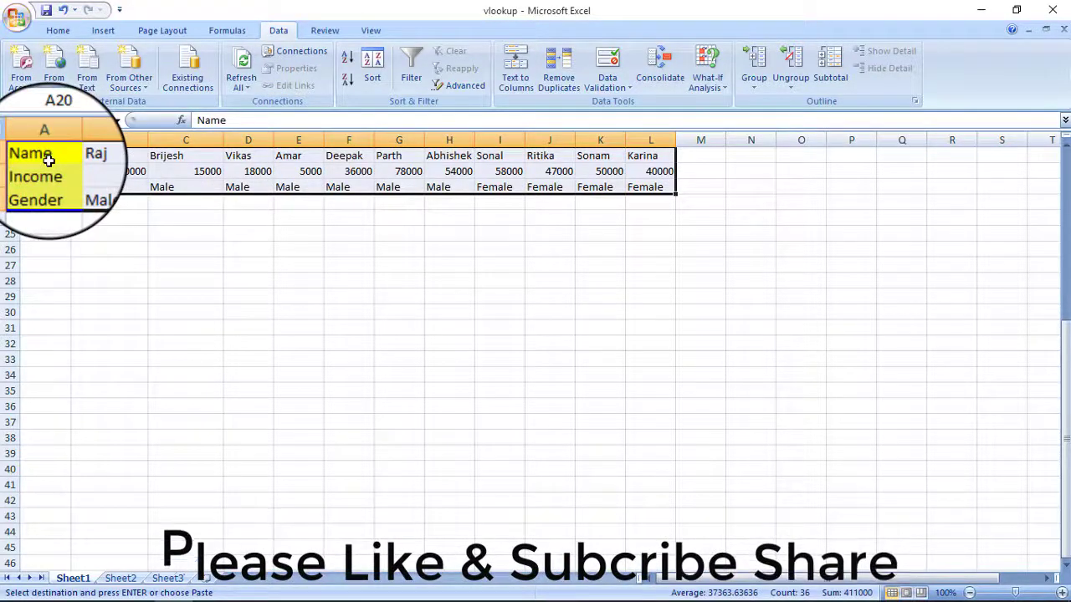
mouse_move(37, 171)
mouse_down()
mouse_move(176, 185)
mouse_move(667, 193)
mouse_up()
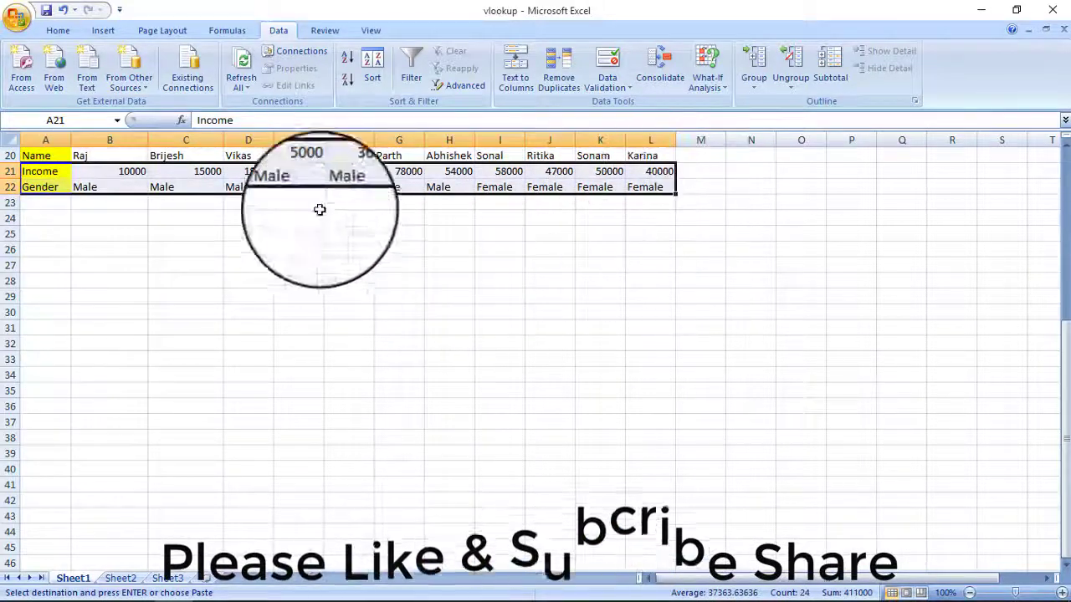
Copy the Name, Income and Gender labels from A20:A22 into A27:A29
click(46, 264)
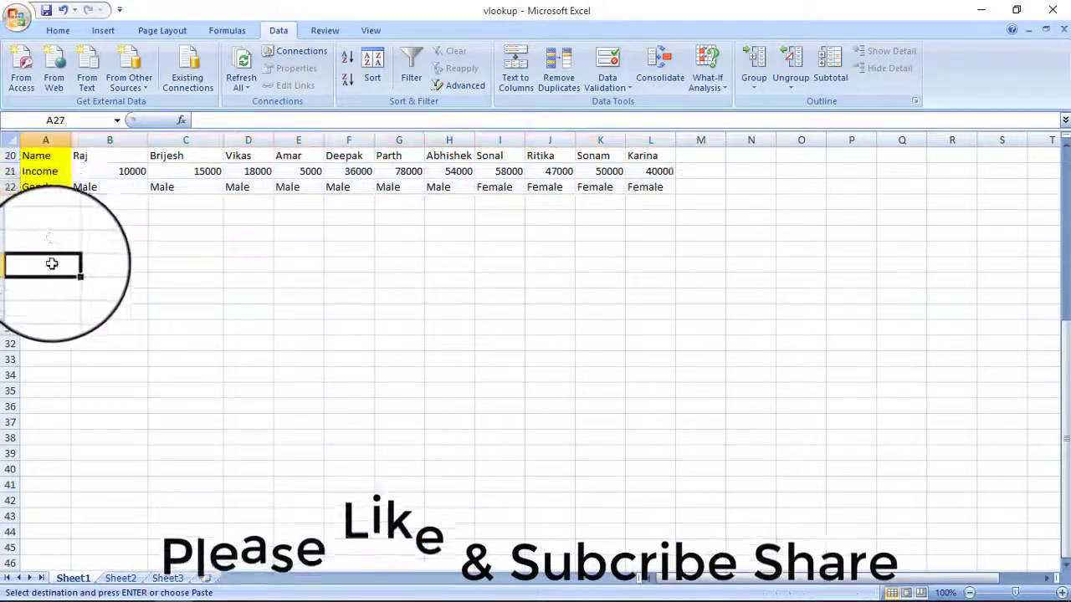
drag(40, 156, 43, 182)
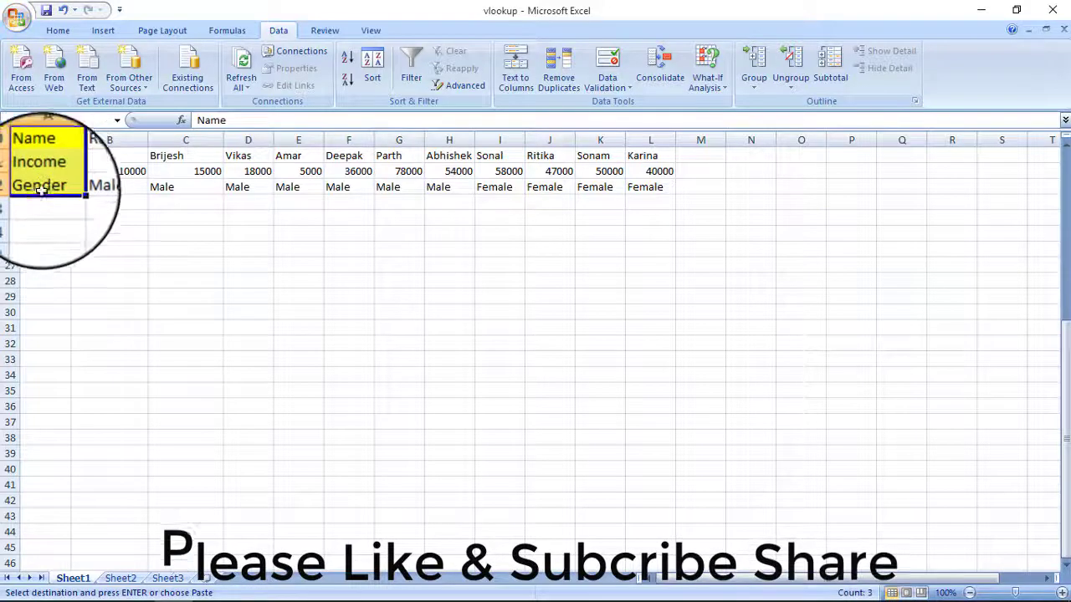
right_click(40, 189)
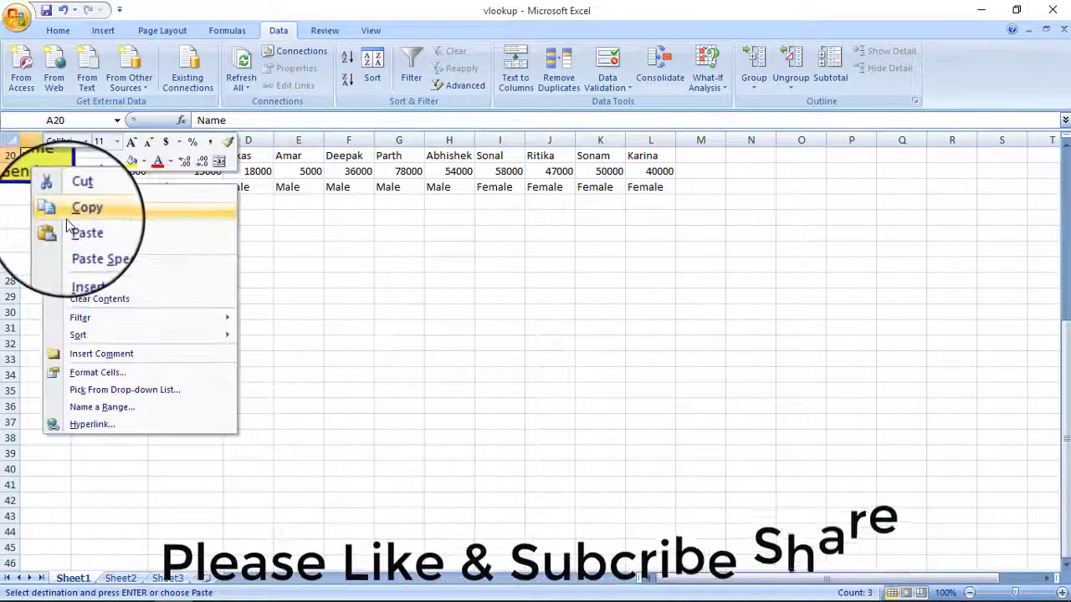
click(45, 263)
right_click(60, 270)
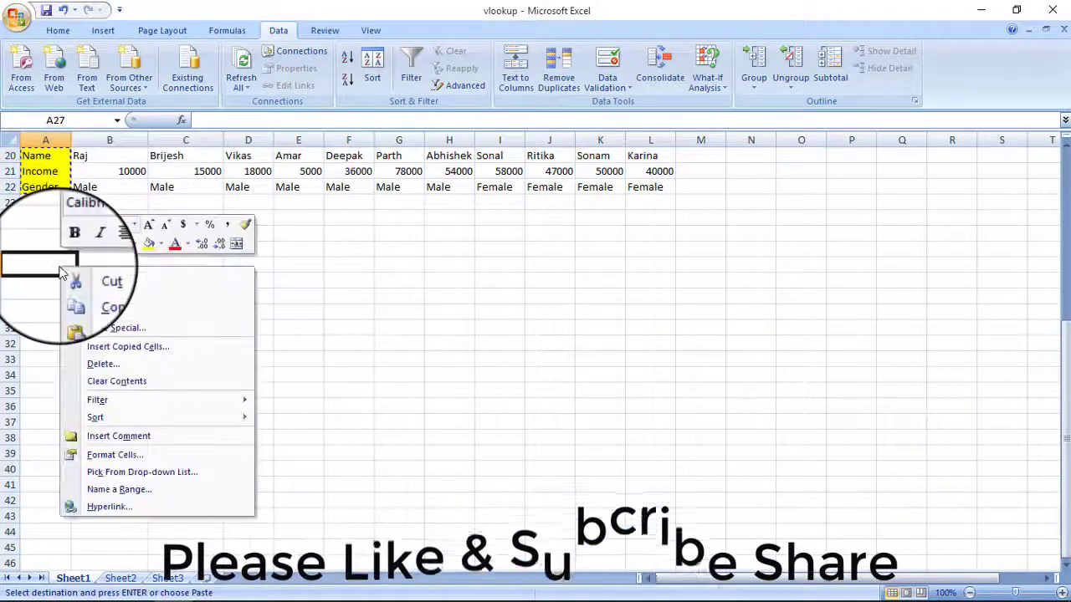
click(92, 314)
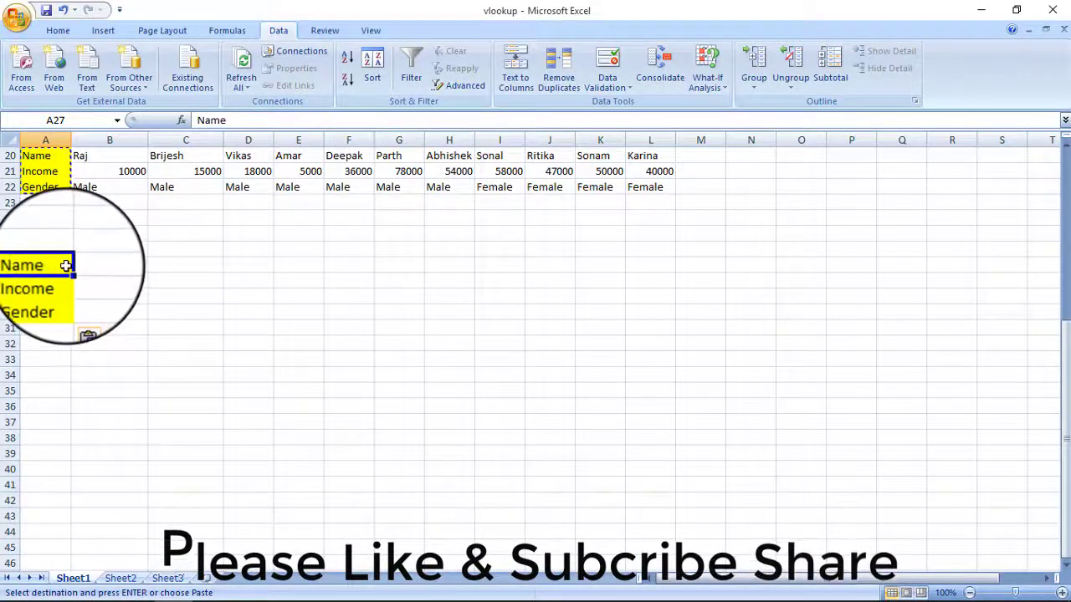
click(94, 272)
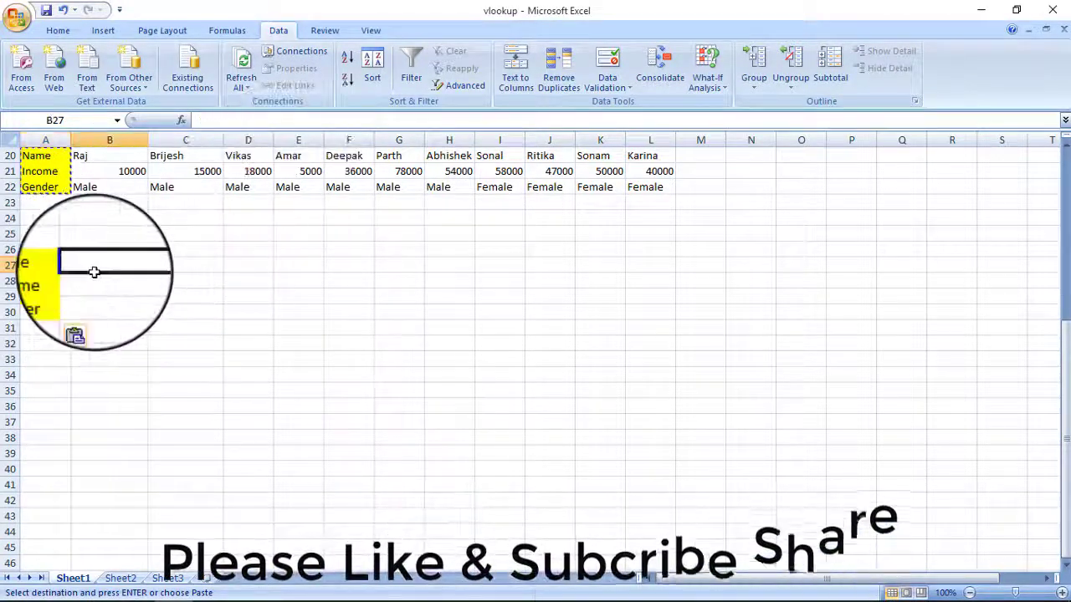
click(42, 297)
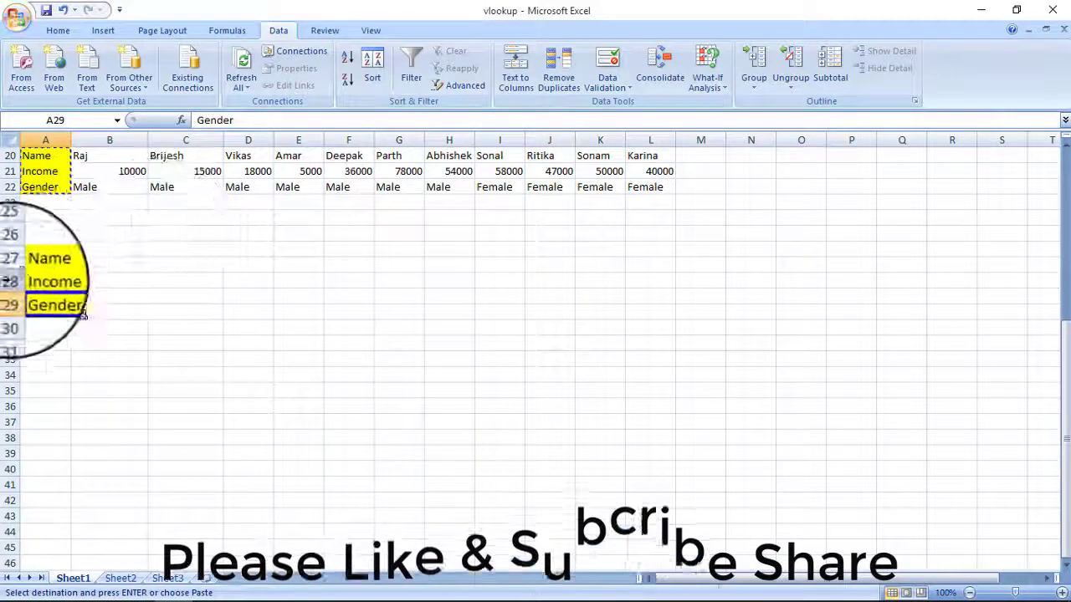
click(38, 266)
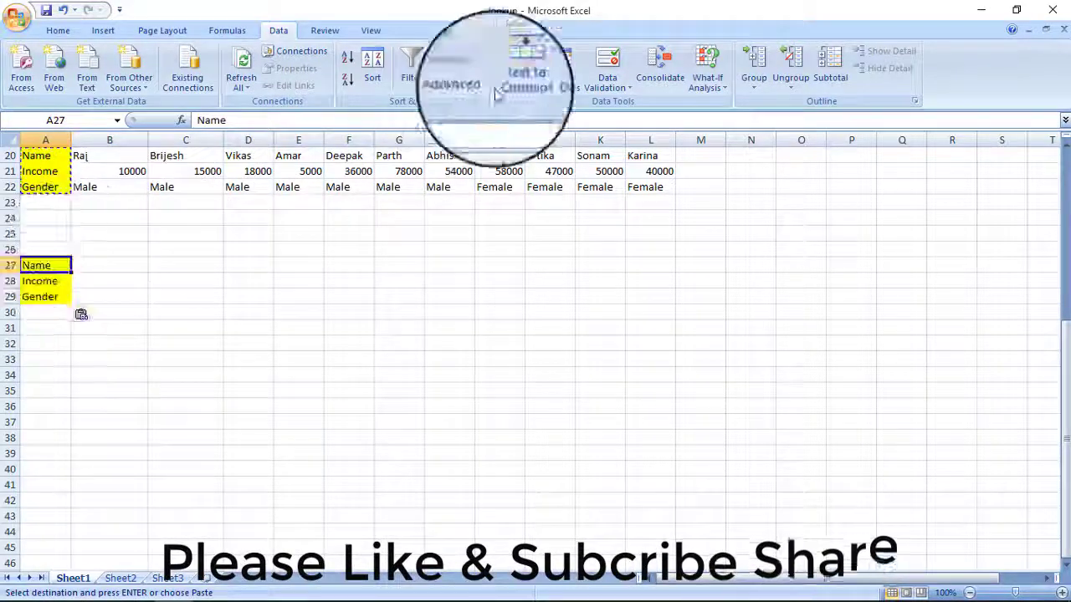
Add a List validation to A27 with source =$A$20:$L$20, the names row
click(607, 72)
click(616, 107)
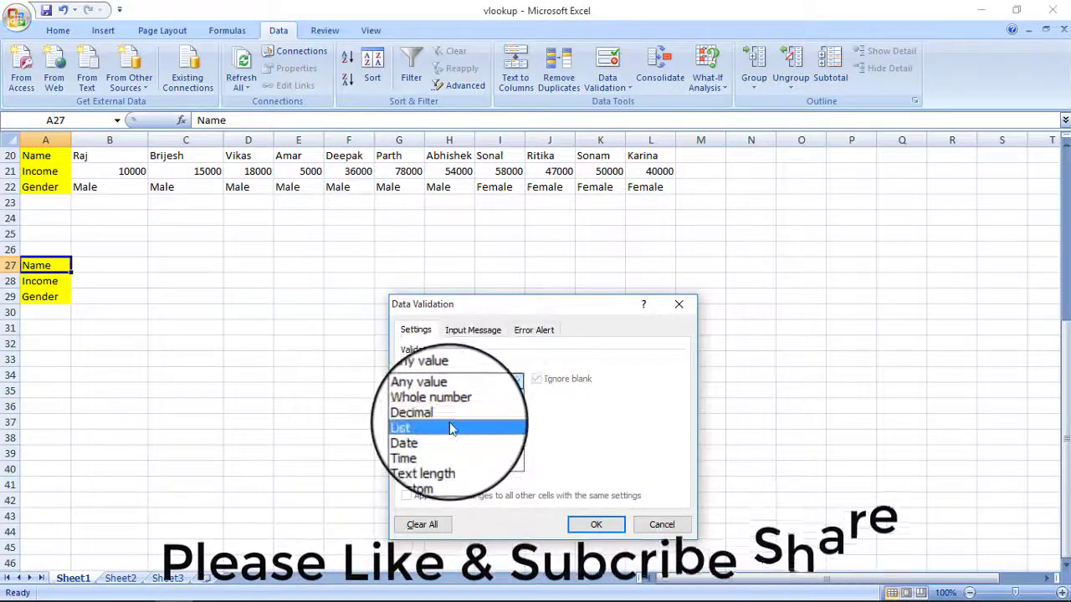
click(430, 426)
click(435, 446)
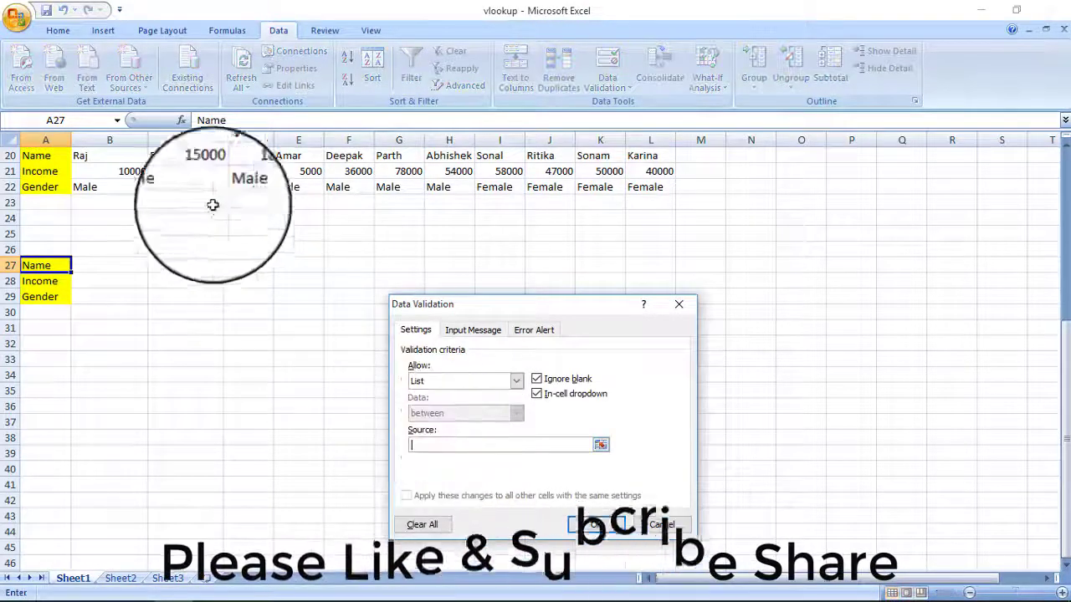
mouse_move(46, 155)
mouse_down()
mouse_move(623, 171)
mouse_move(682, 148)
mouse_move(665, 156)
mouse_up()
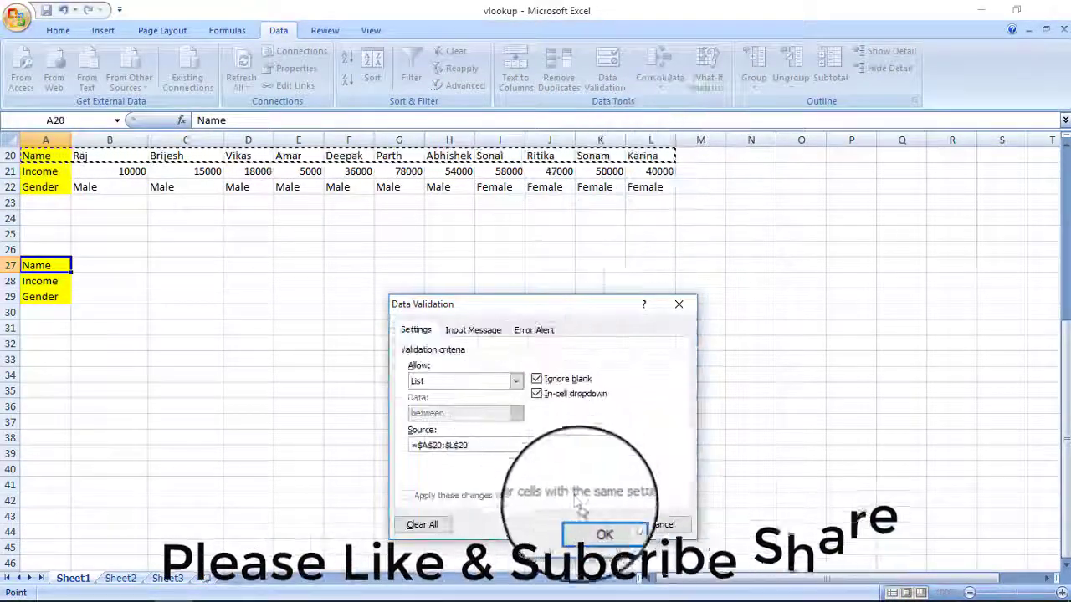
click(606, 534)
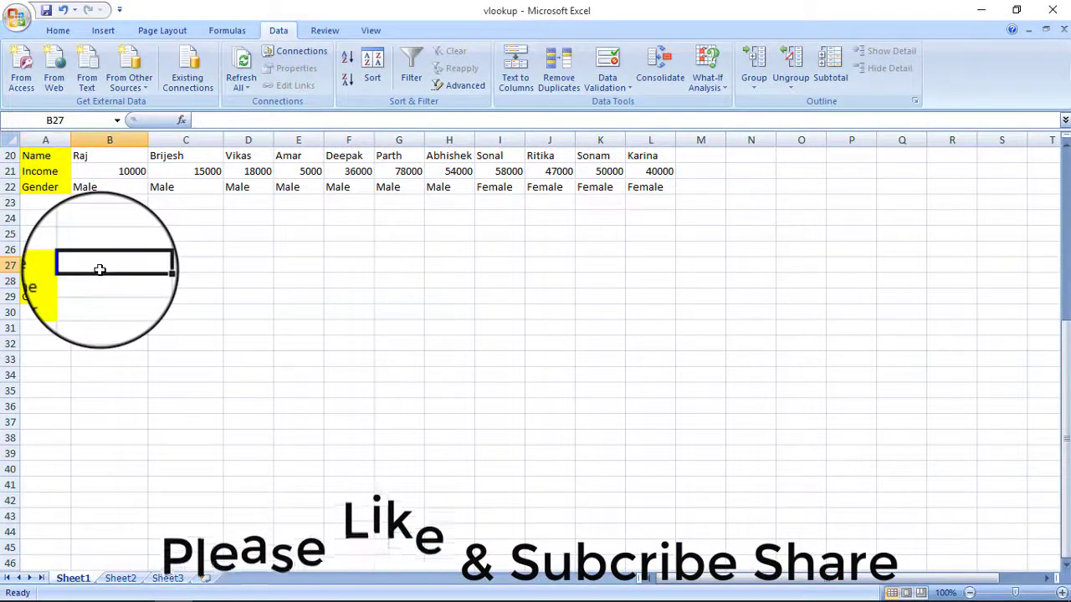
Start an HLOOKUP in B27 with A27 as the lookup value and A20:L22 as the table
text(h)
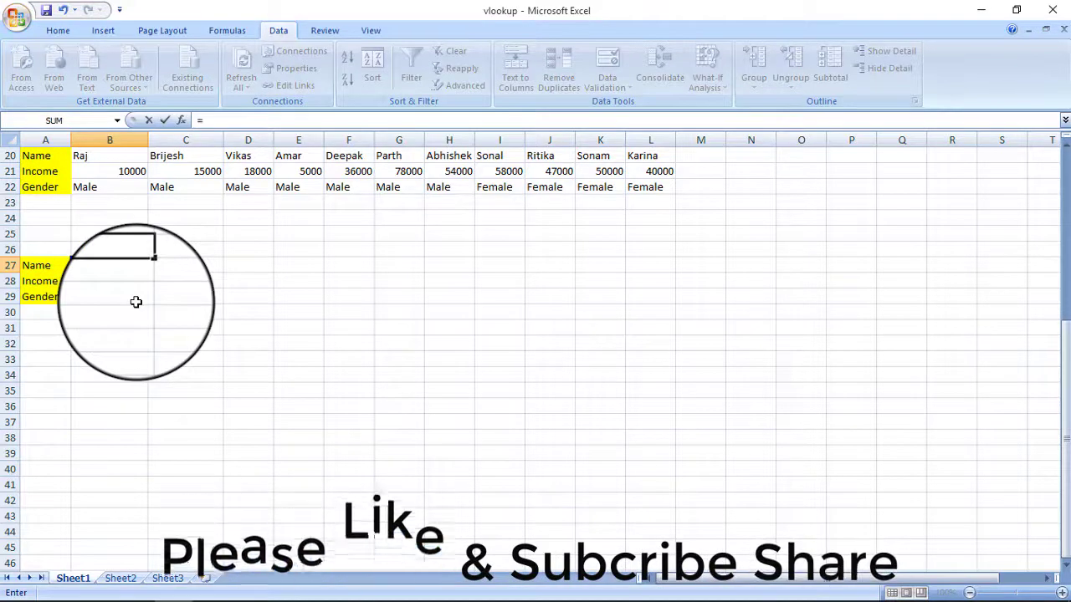
text(hlook)
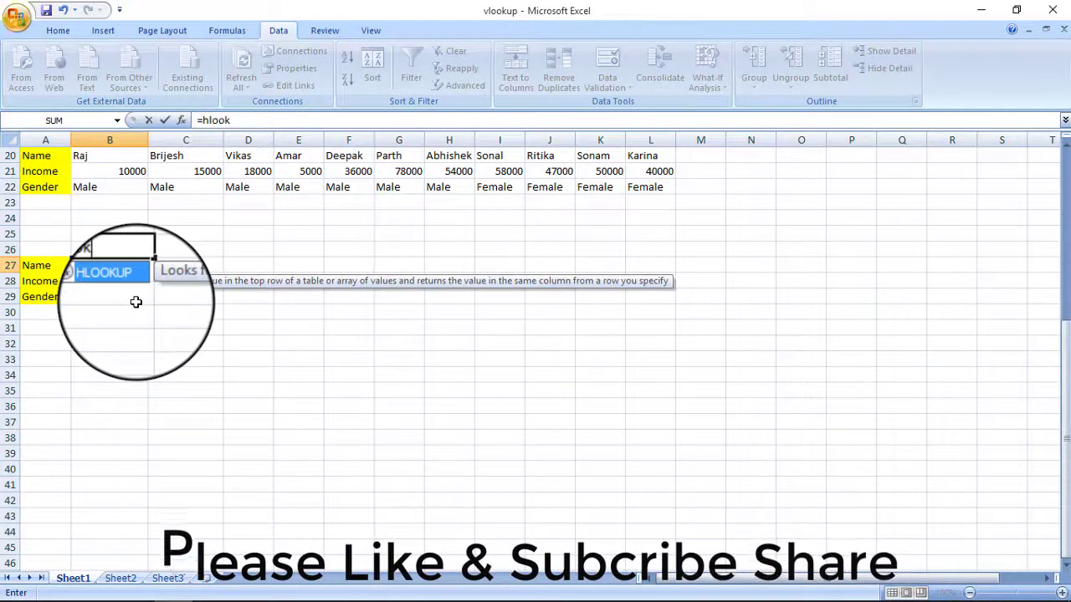
text(up)
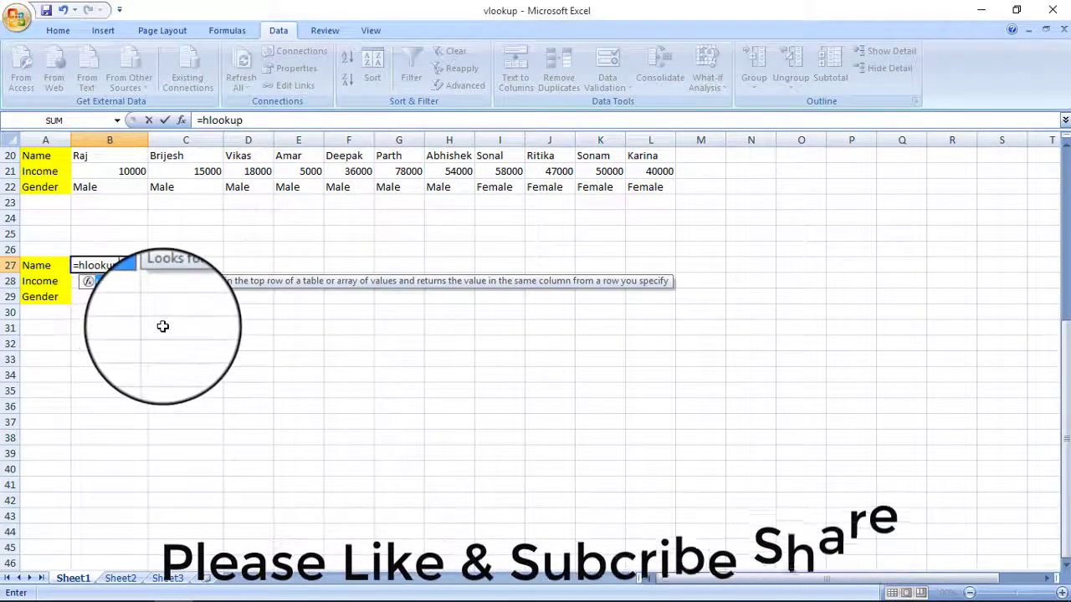
key(ctrl+a)
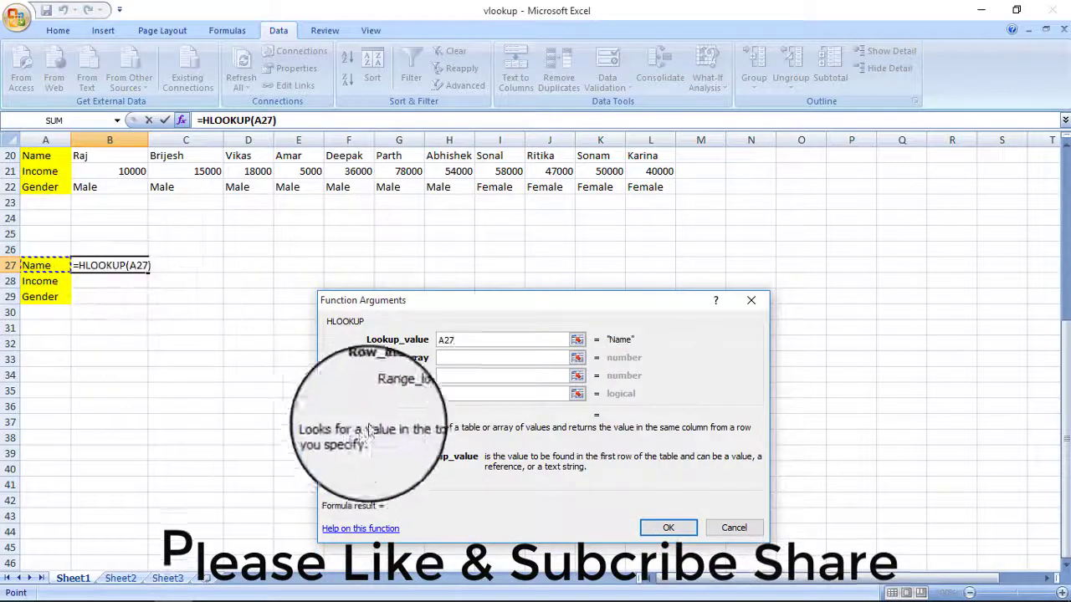
click(449, 359)
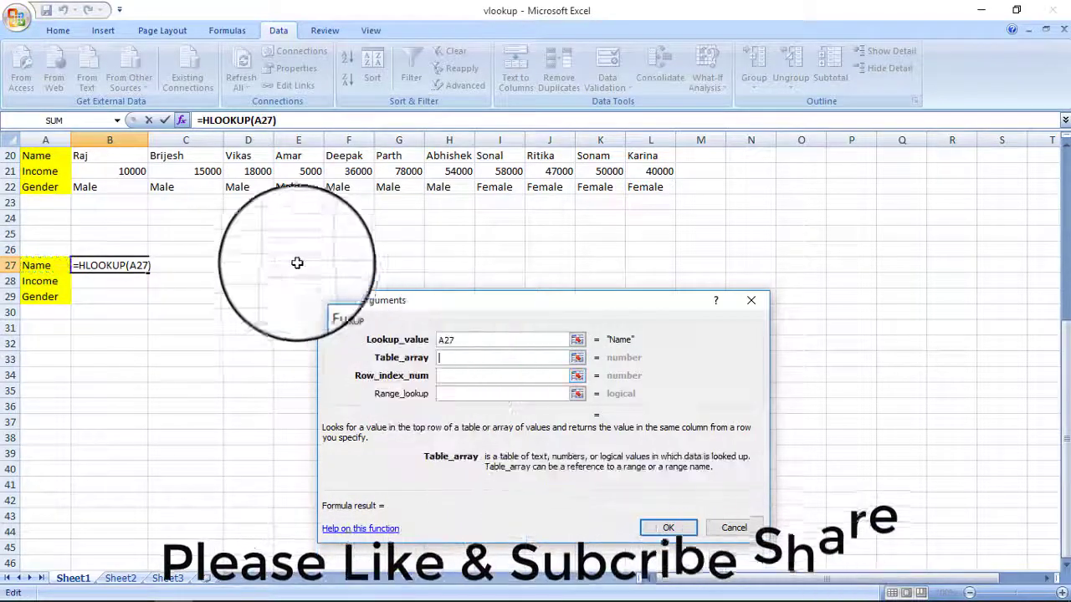
click(40, 155)
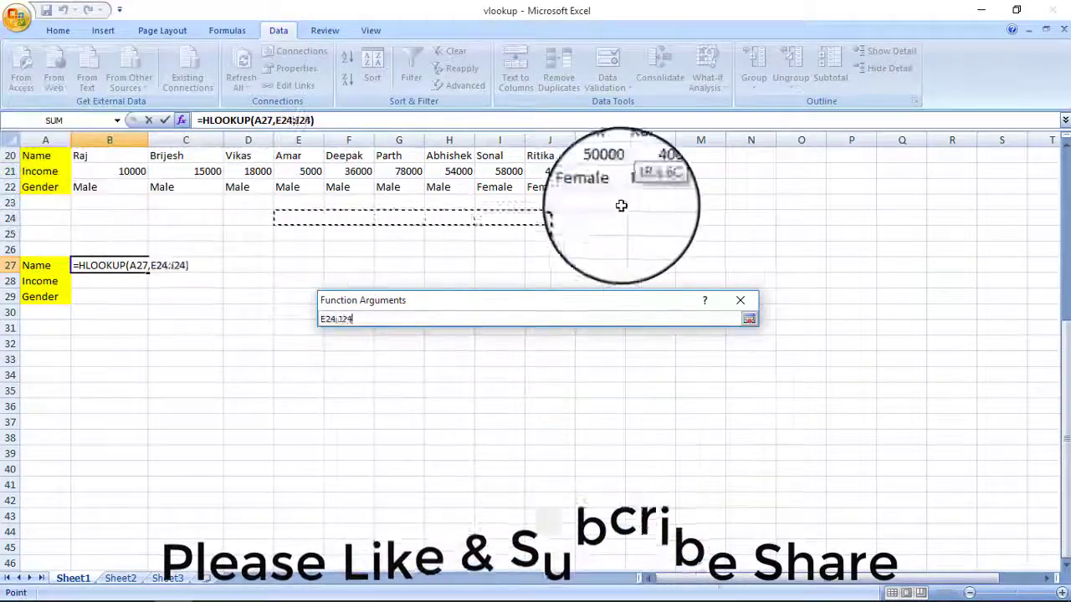
drag(651, 171, 651, 187)
drag(40, 156, 651, 187)
click(651, 187)
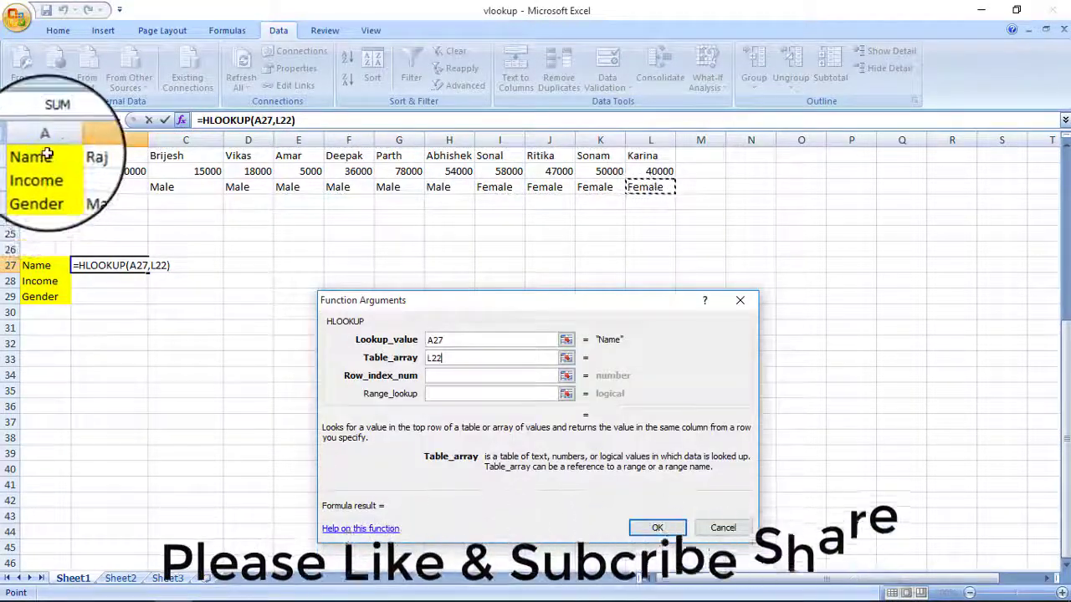
mouse_move(58, 156)
mouse_down()
mouse_move(62, 170)
mouse_move(109, 186)
mouse_up()
click(109, 171)
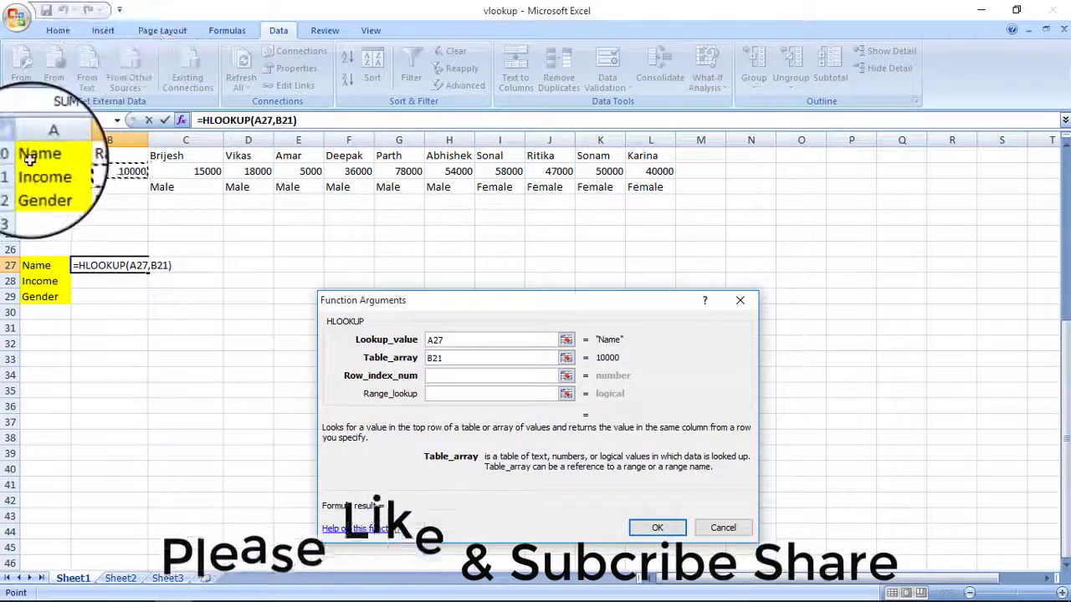
mouse_move(35, 155)
mouse_down()
mouse_move(595, 205)
mouse_move(684, 183)
mouse_move(669, 184)
mouse_up()
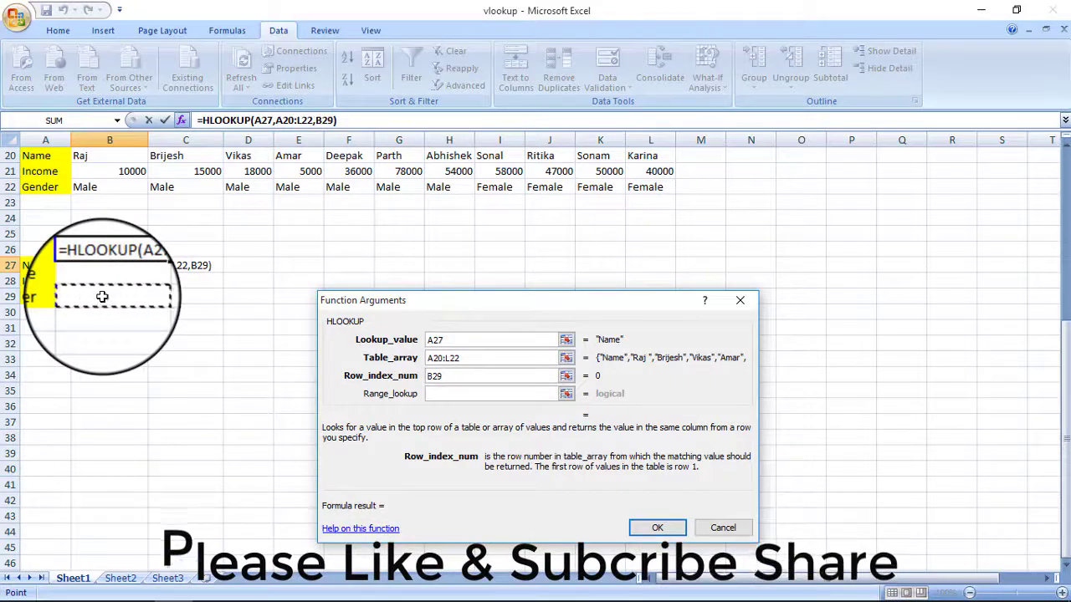
Set row index 1 and exact match 0 to commit =HLOOKUP(A27,A20:L22,1,0)
click(103, 282)
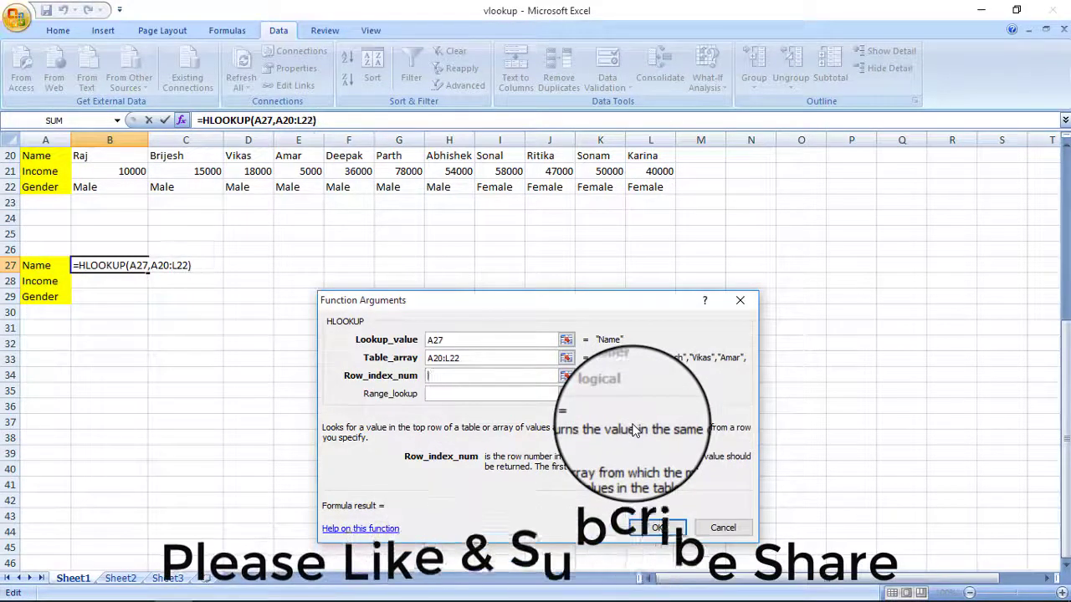
text(1)
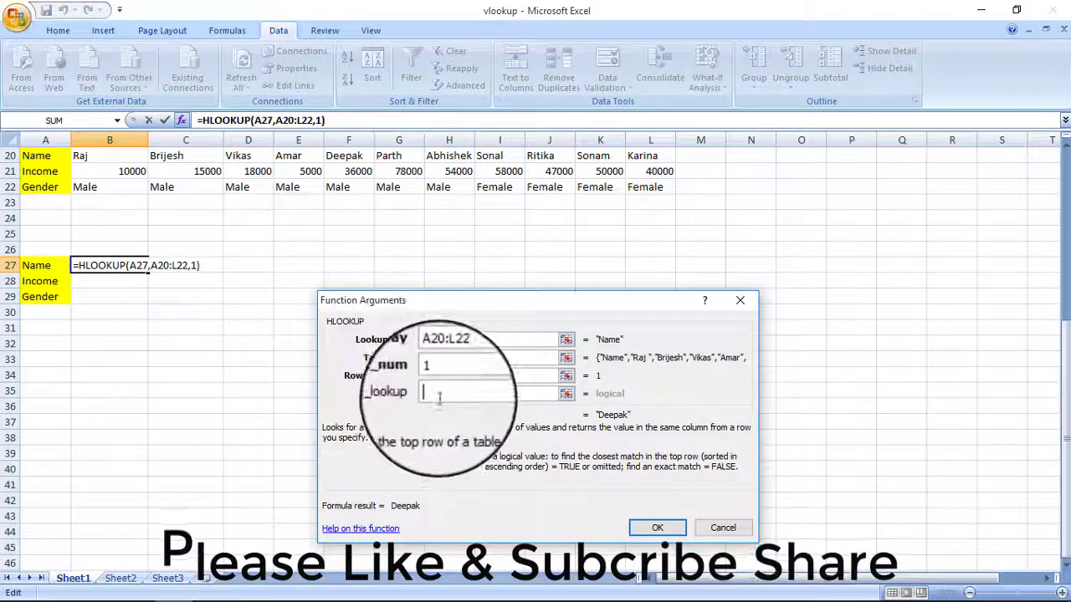
text(0)
click(655, 530)
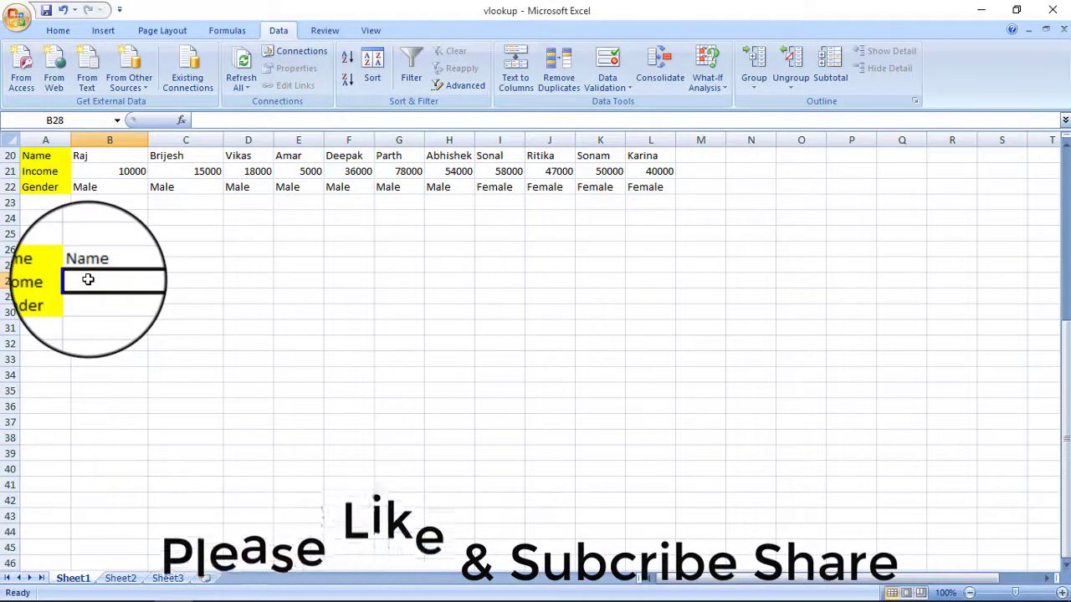
Enter =HLOOKUP(A27,A20:L22,2,0) in B28 to return the chosen person's income
text(=hl)
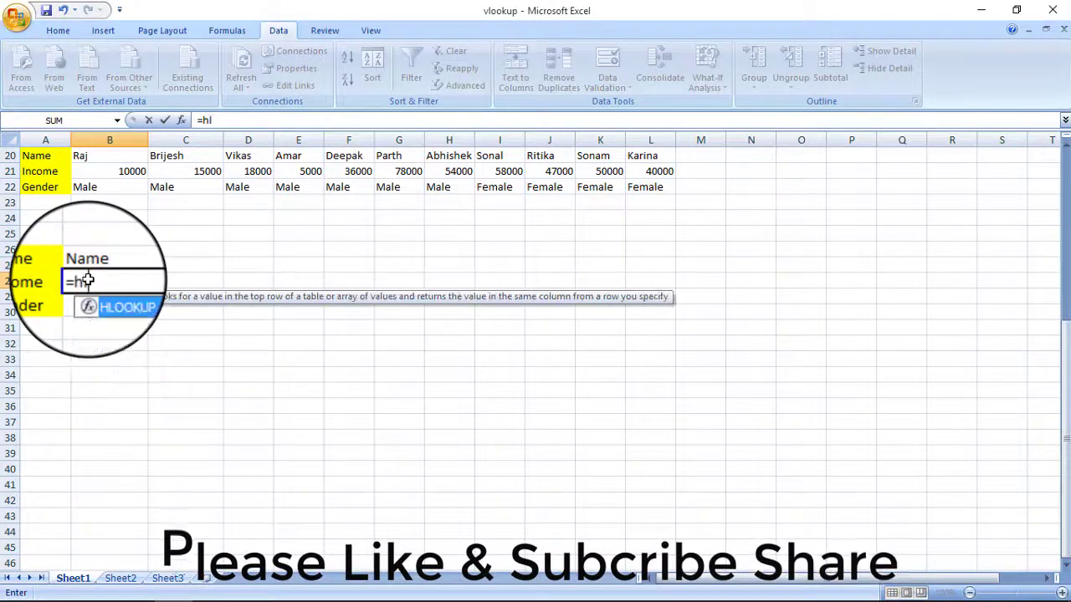
text(ookup)
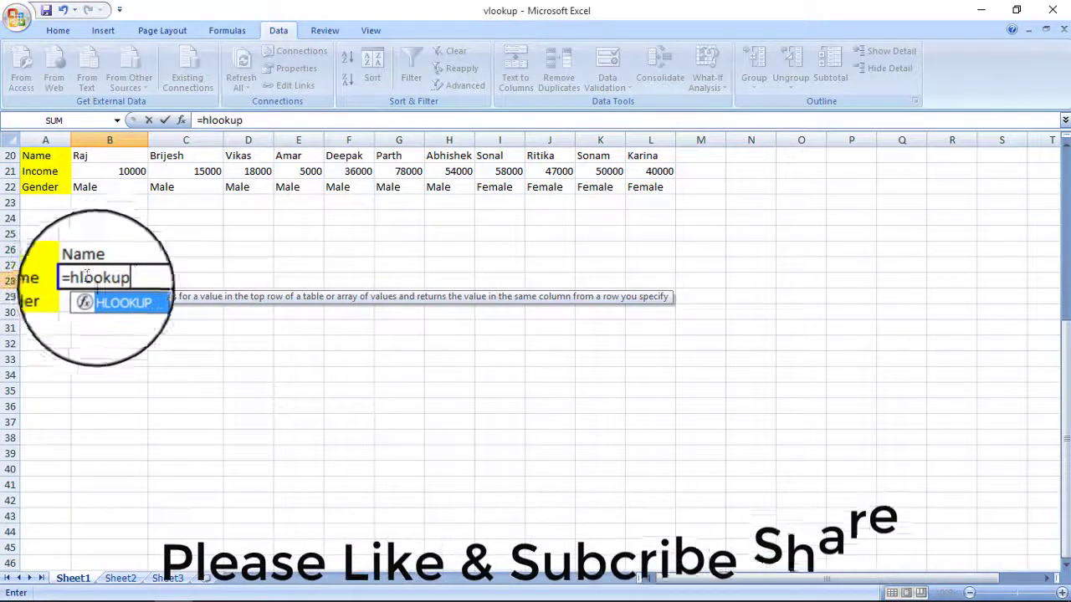
key(ctrl+a)
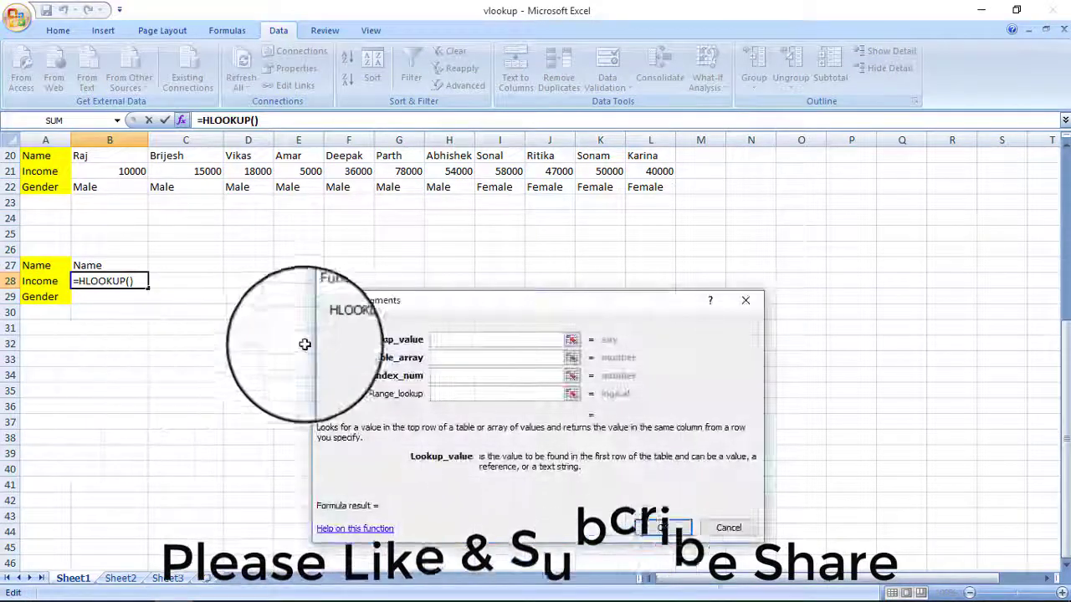
click(36, 266)
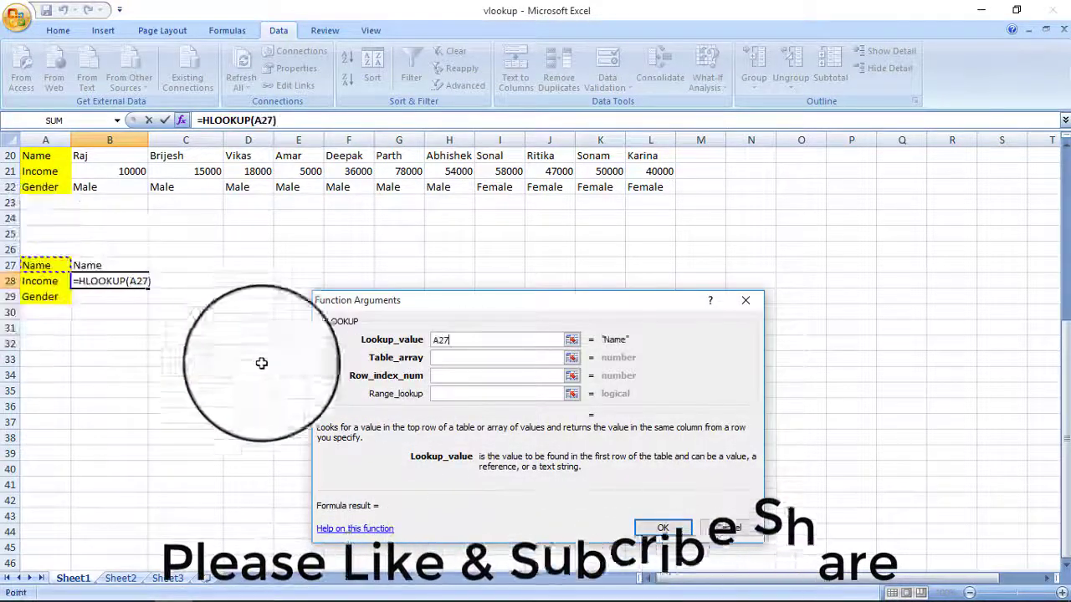
click(434, 359)
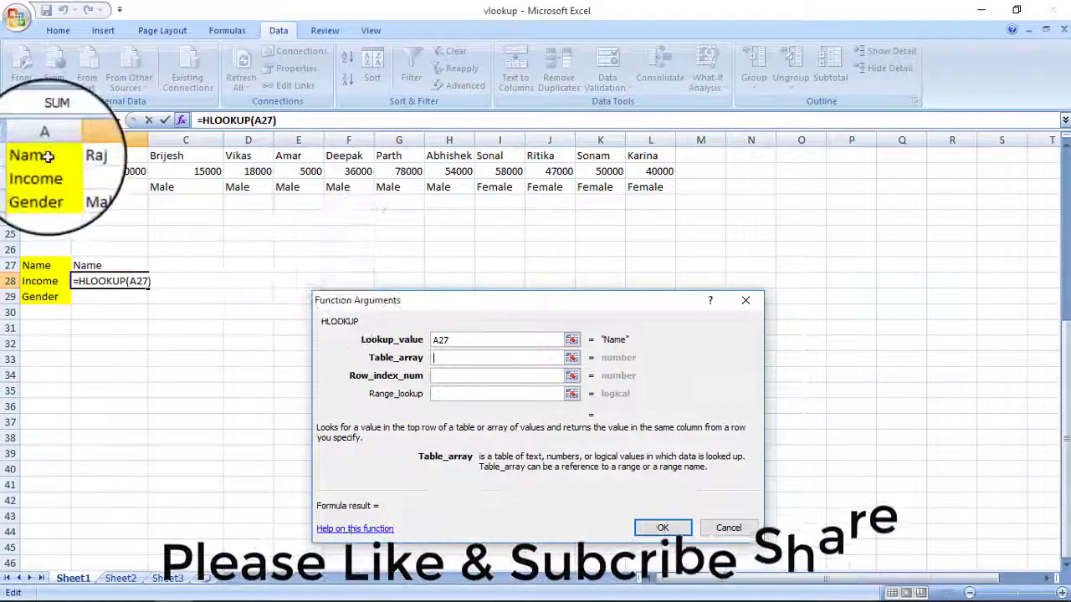
drag(48, 156, 629, 171)
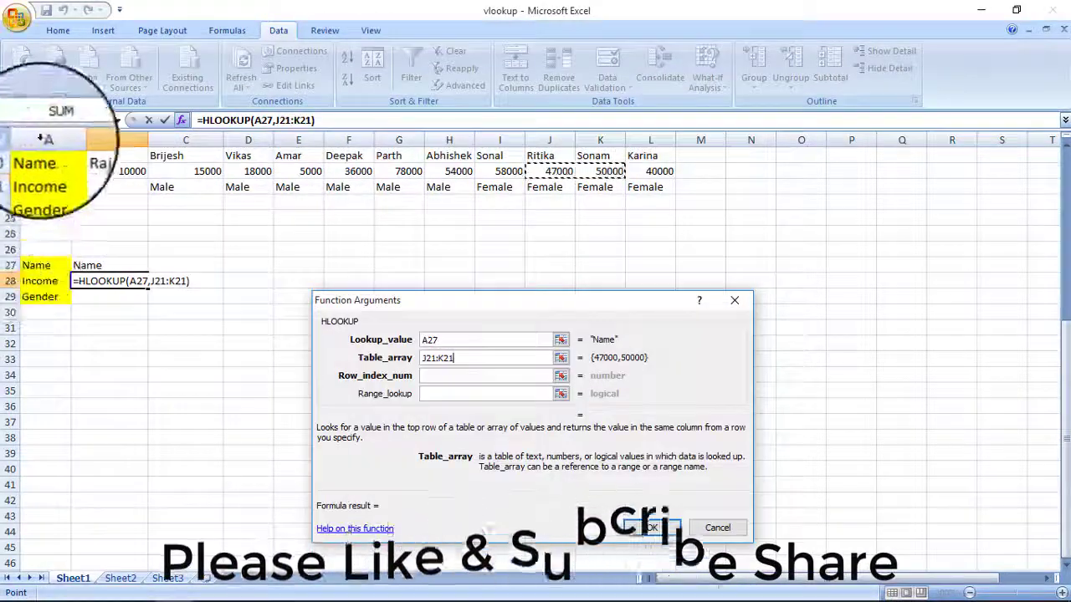
mouse_move(42, 156)
mouse_down()
mouse_move(387, 240)
mouse_move(644, 186)
mouse_up()
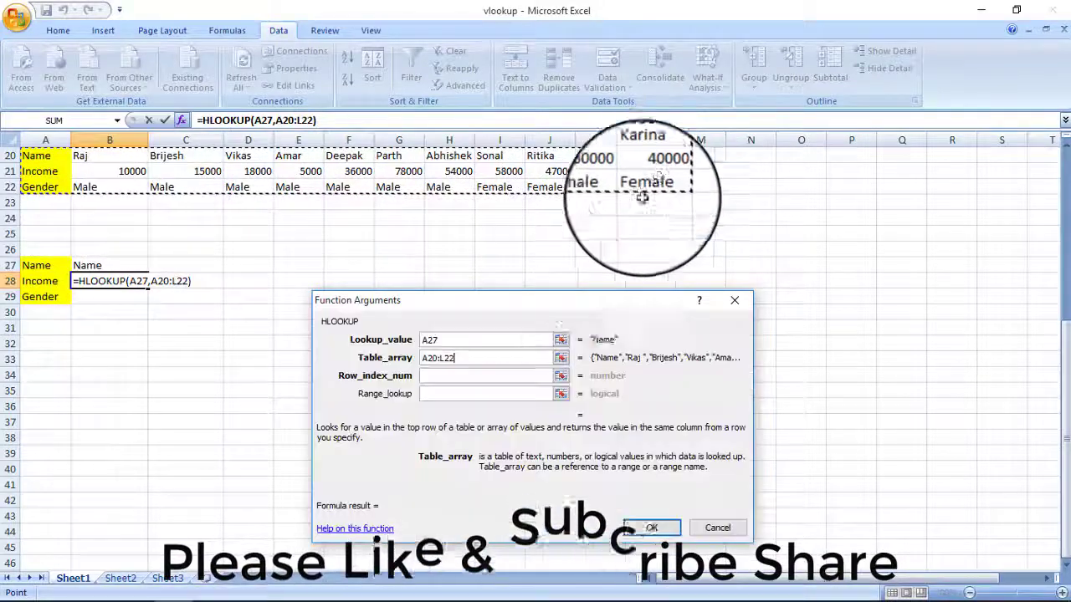
click(434, 377)
text(2)
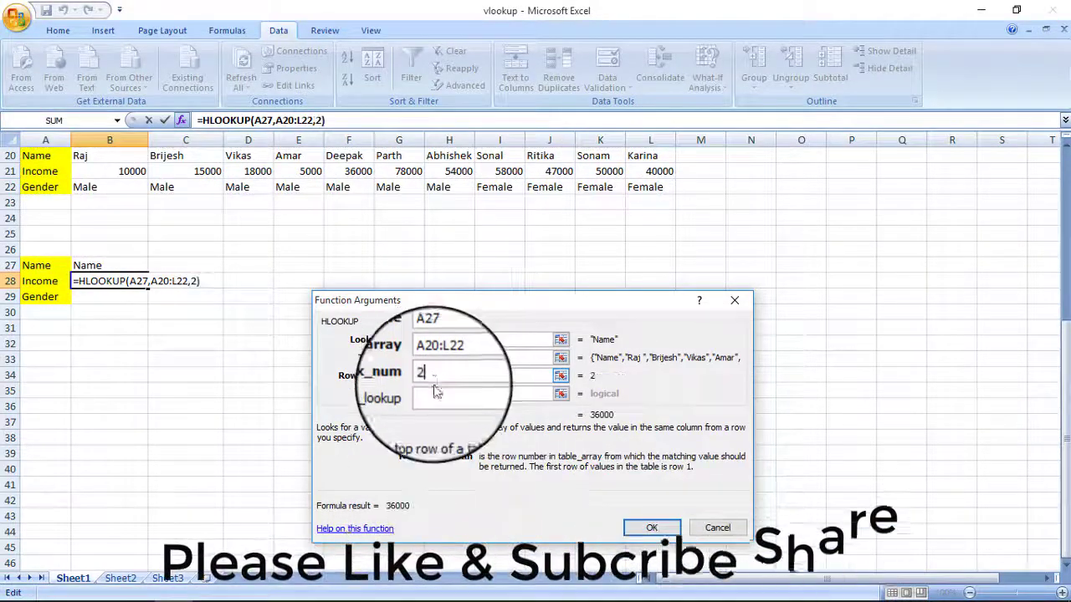
text(0)
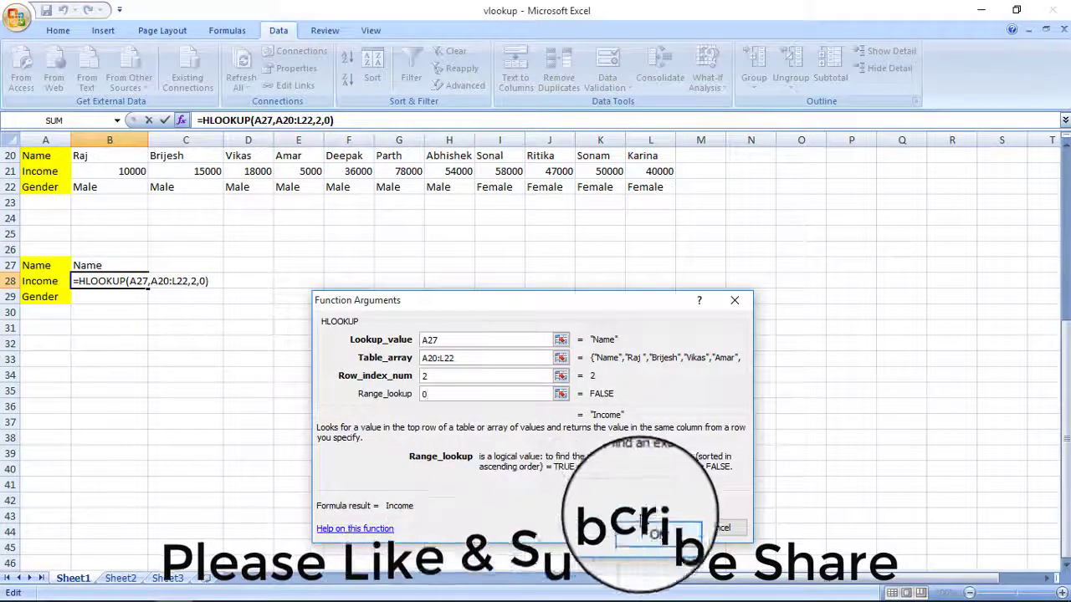
click(640, 528)
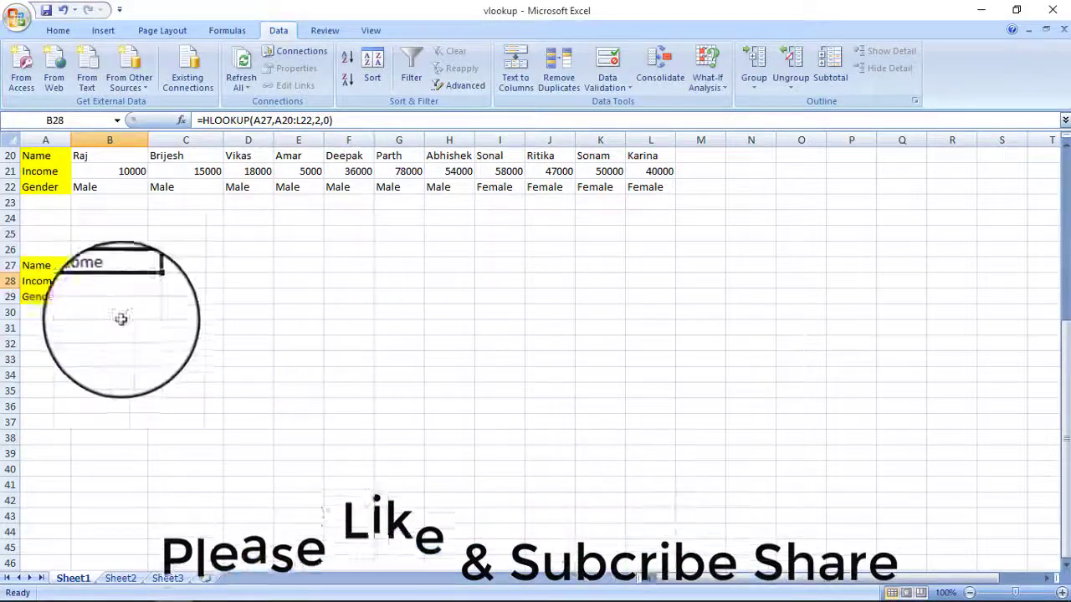
In B29 start an HLOOKUP using A27 as lookup value and A20:L22 as the table
click(107, 297)
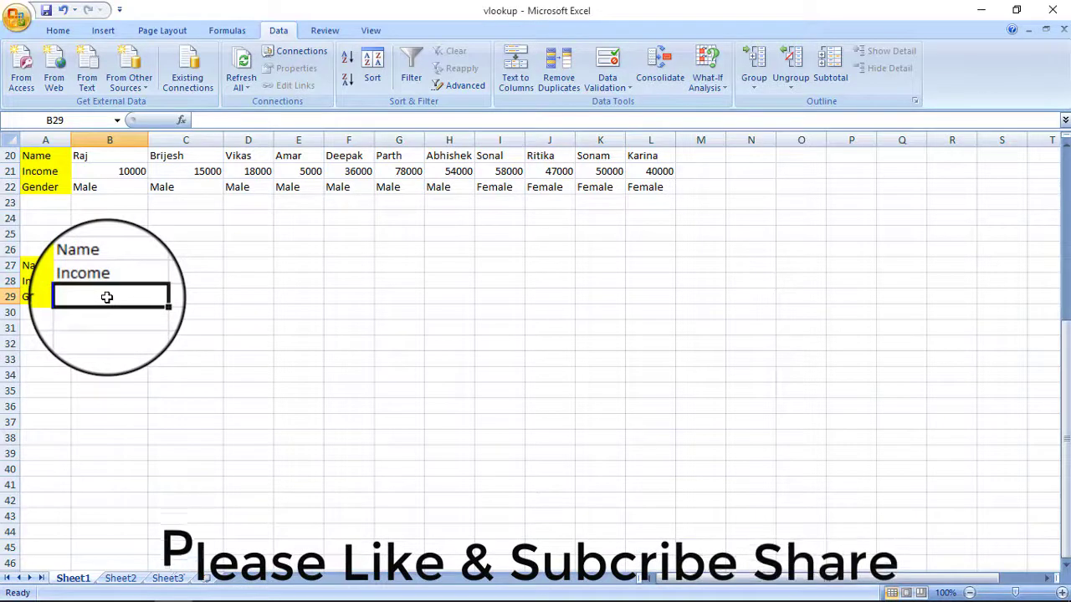
text(=hlookup)
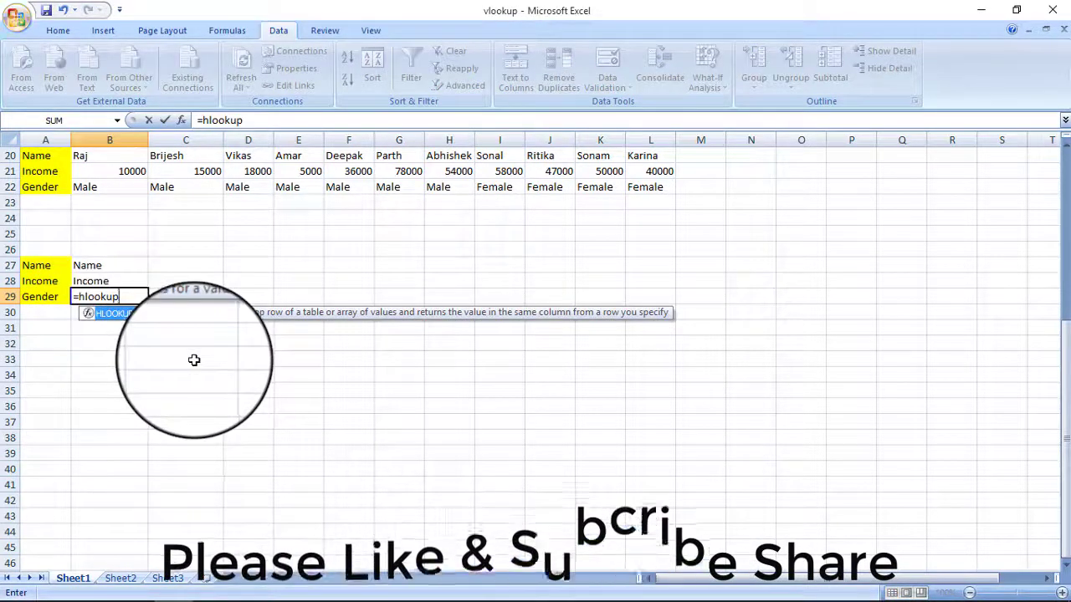
key(ctrl+a)
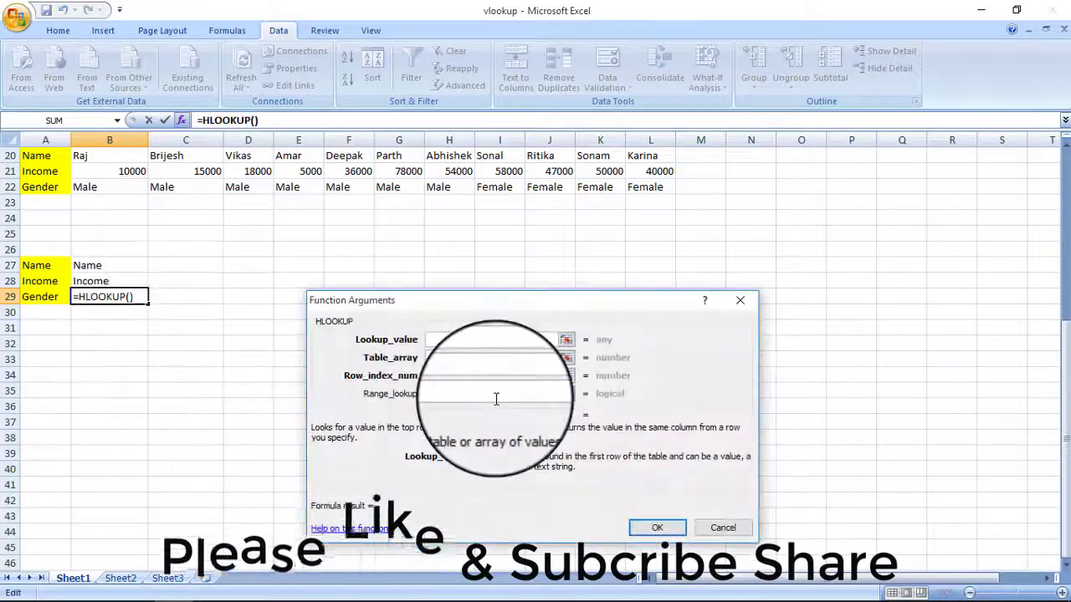
click(40, 265)
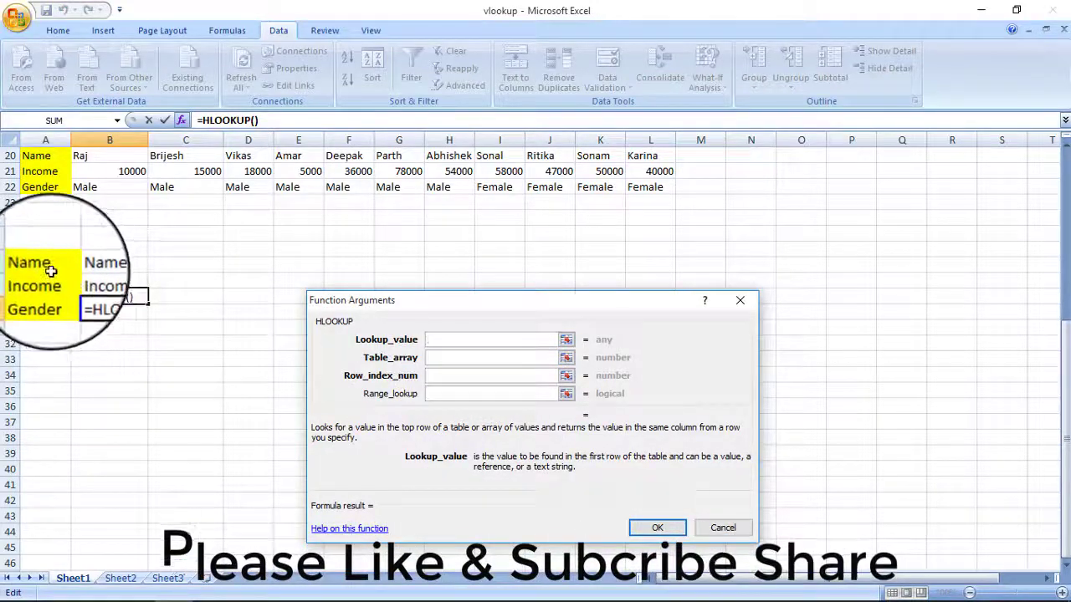
click(435, 358)
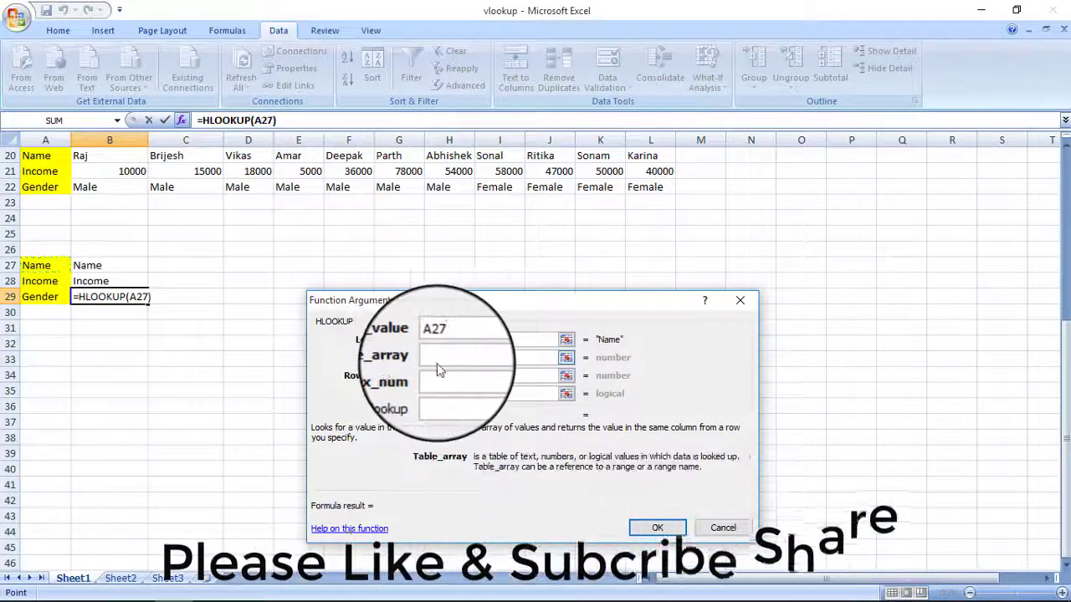
drag(38, 156, 657, 199)
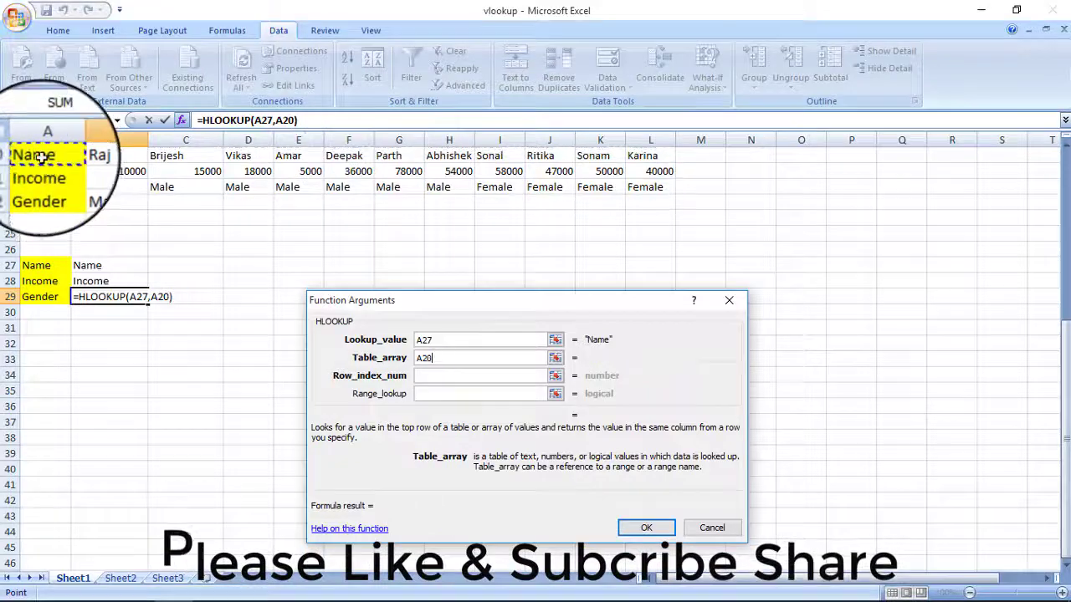
mouse_move(40, 157)
mouse_down()
mouse_move(677, 190)
mouse_move(60, 178)
mouse_up()
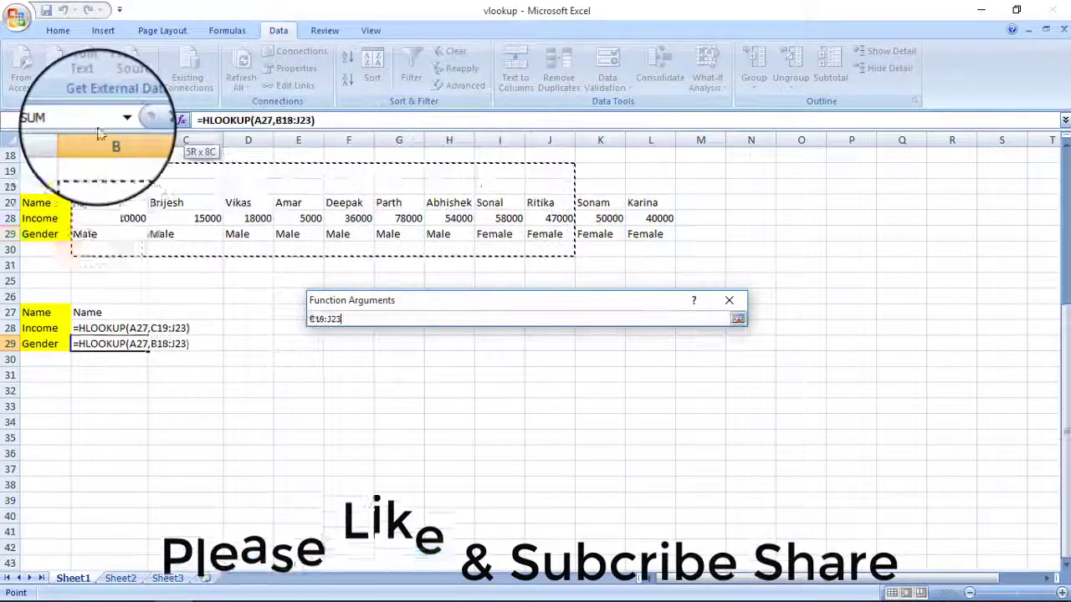
click(58, 184)
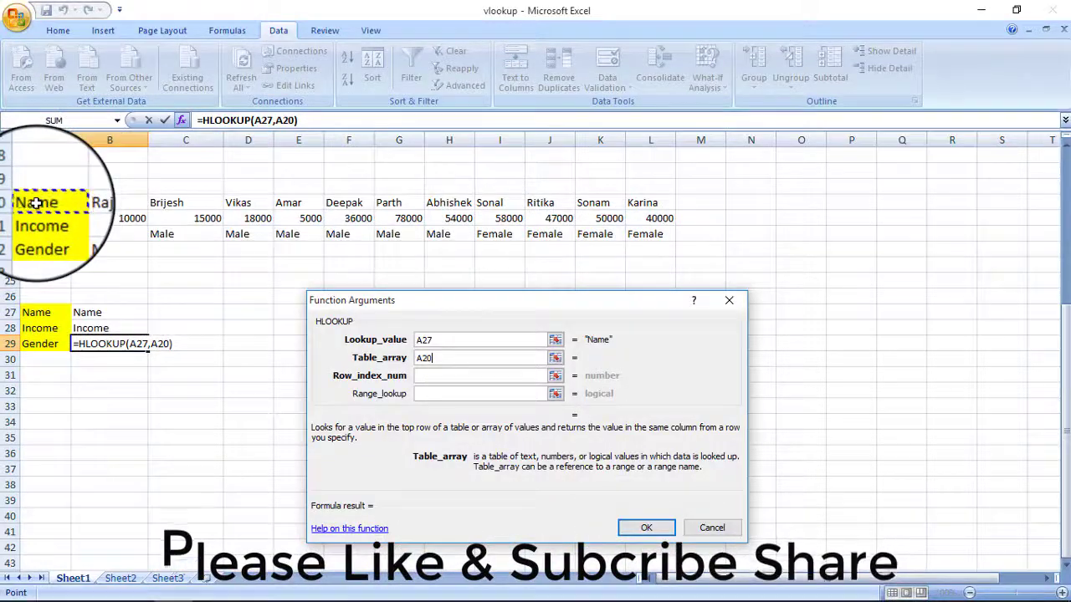
drag(37, 202, 550, 241)
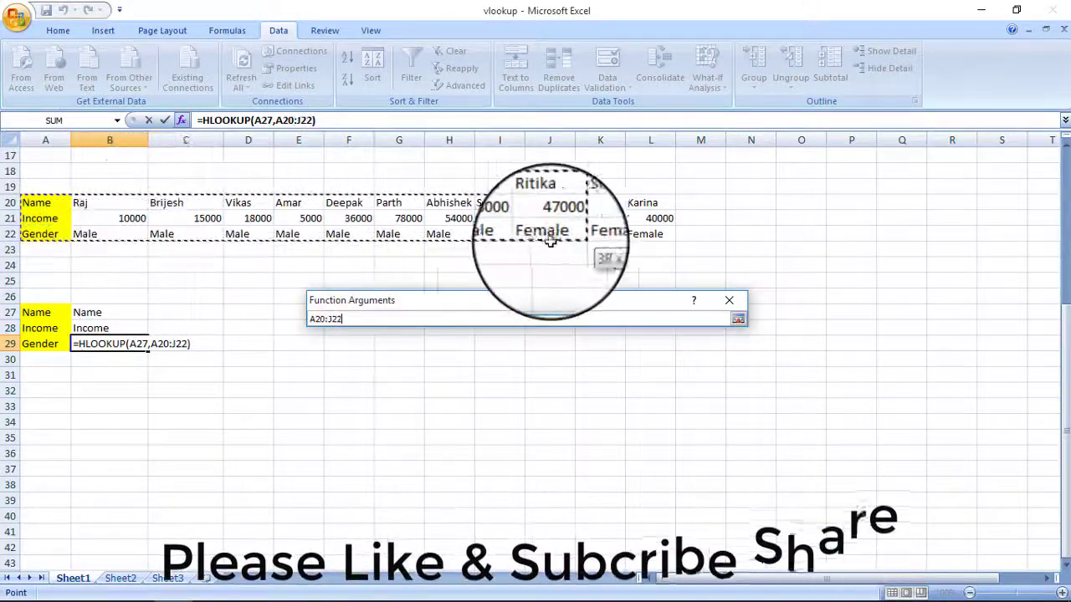
drag(550, 241, 650, 234)
click(658, 235)
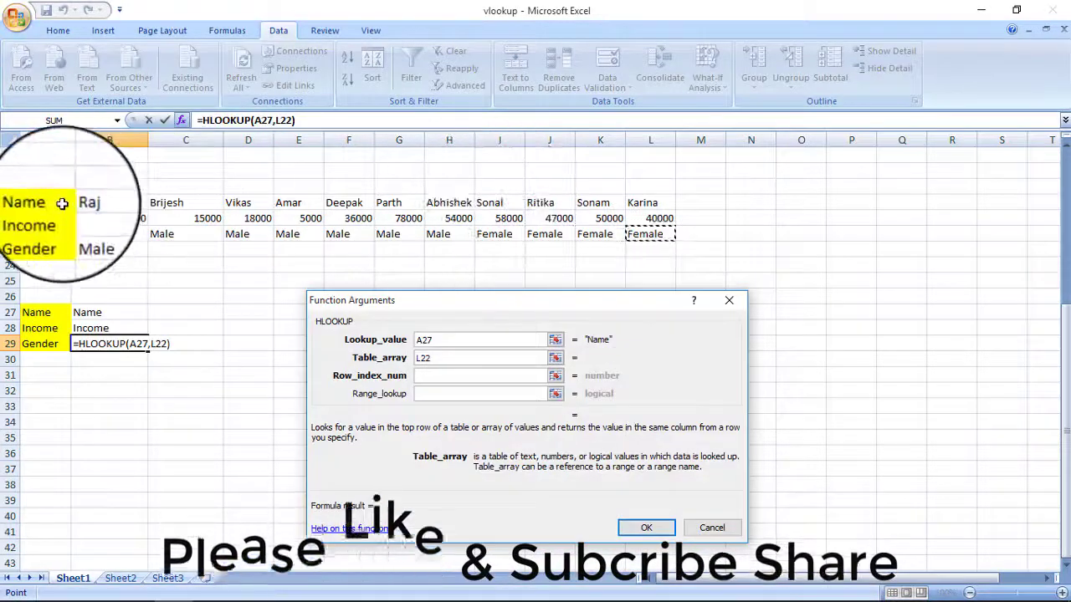
mouse_move(59, 202)
mouse_down()
mouse_move(180, 218)
mouse_move(184, 204)
mouse_up()
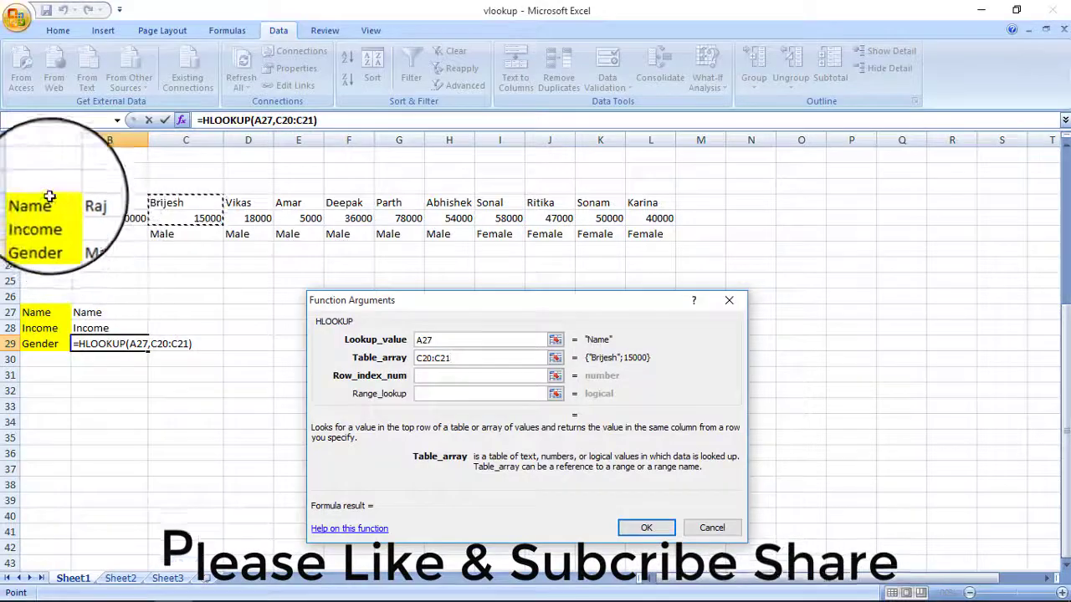
drag(48, 202, 648, 241)
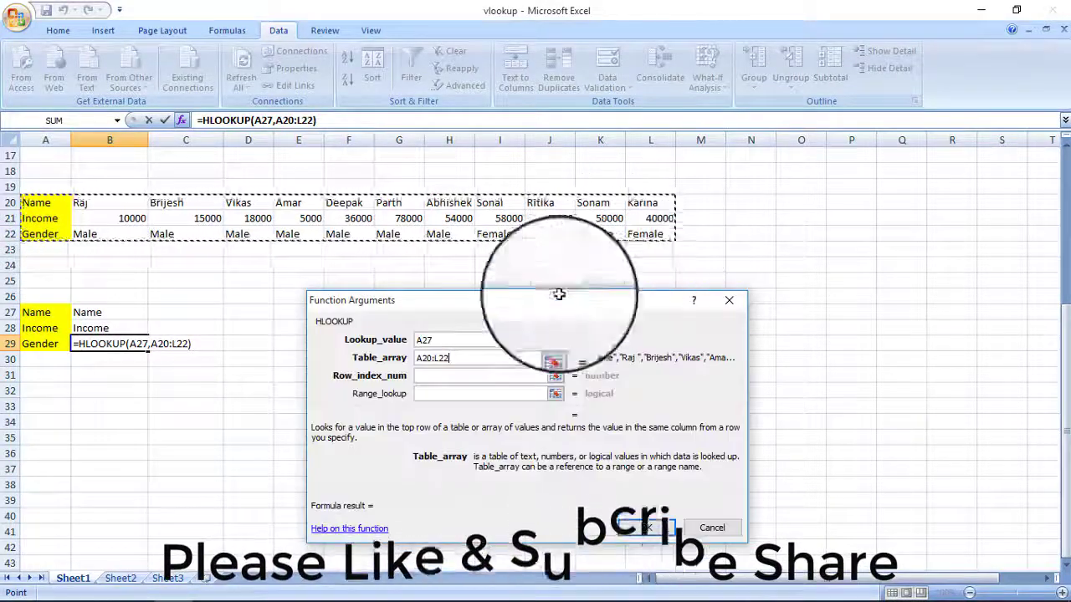
Set row index 3 with exact match 0 to finish the gender formula
click(432, 378)
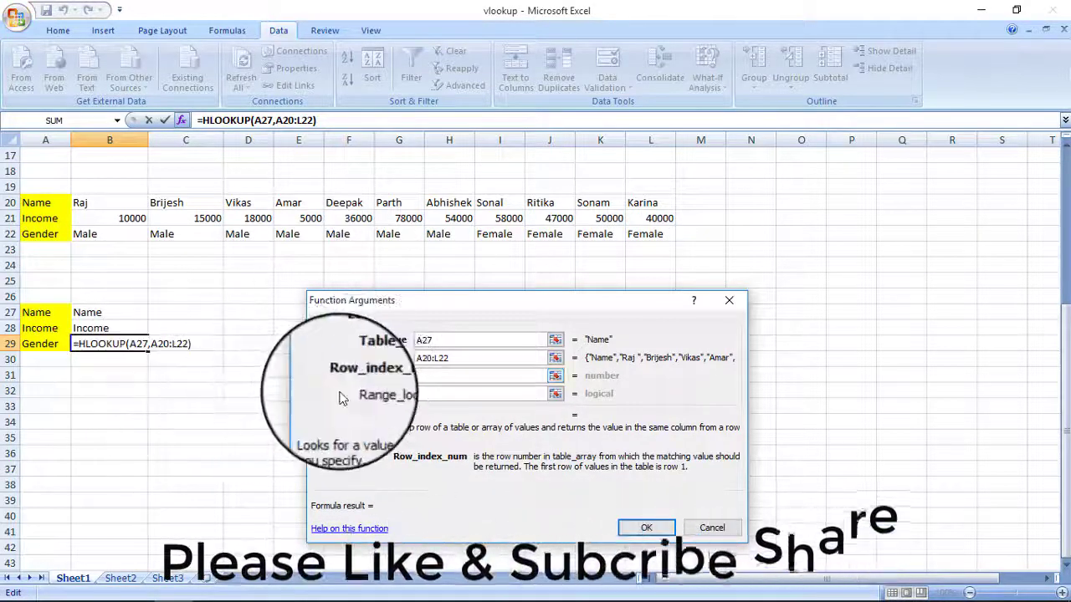
text(3,)
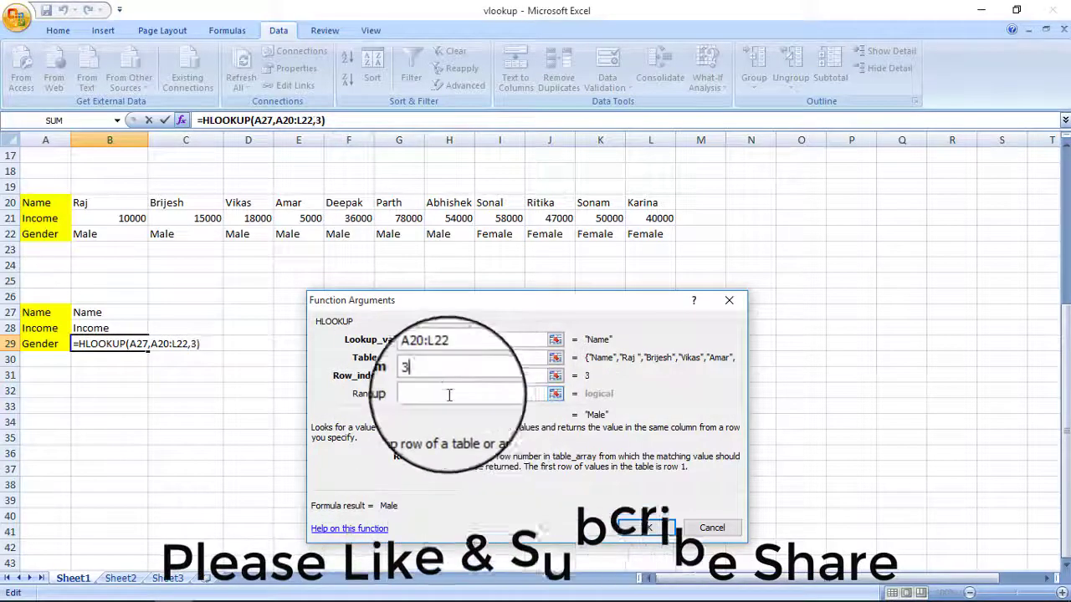
text(0)
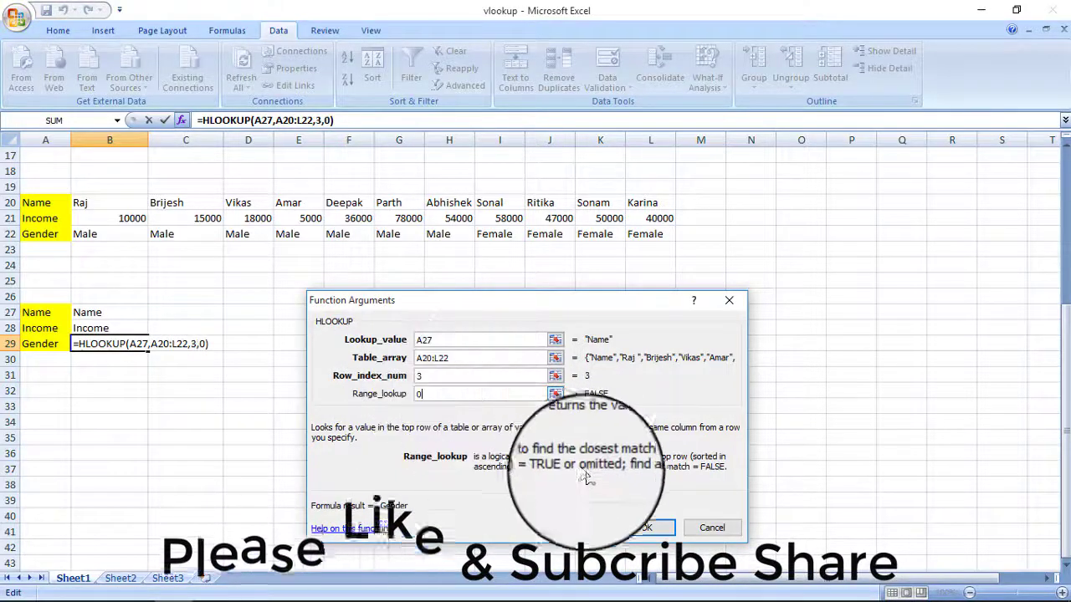
click(634, 528)
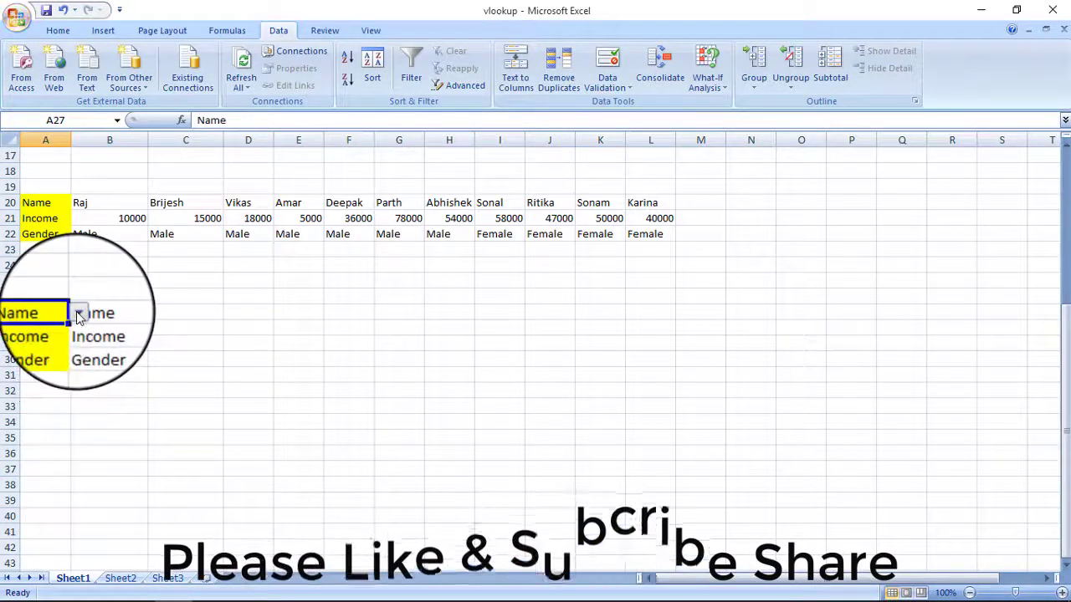
Check the B29 gender formula against the chosen person's column in the table
scroll(76, 358, down, 1)
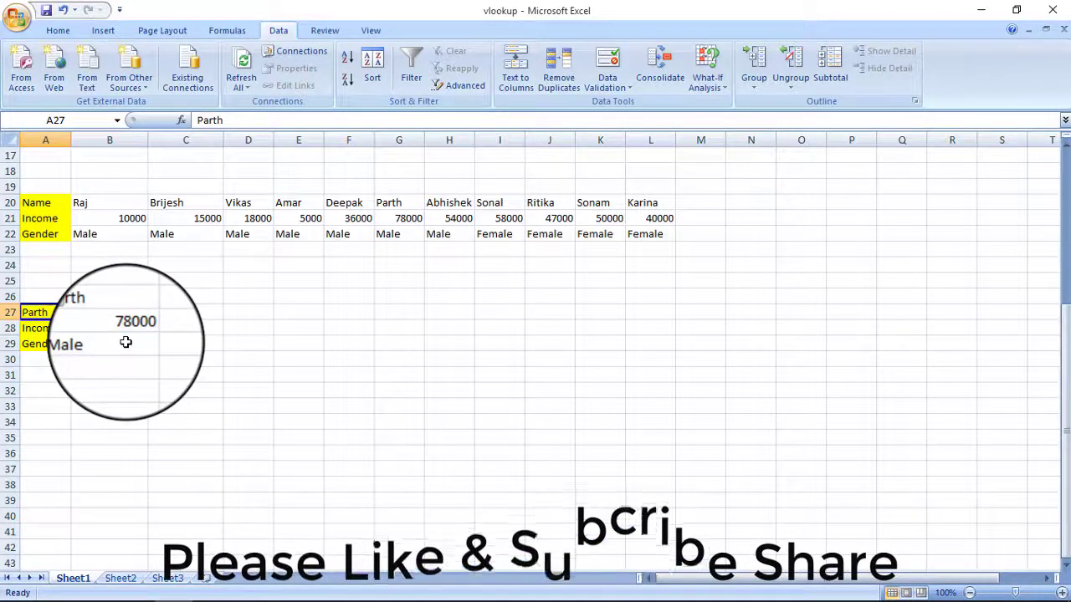
click(113, 349)
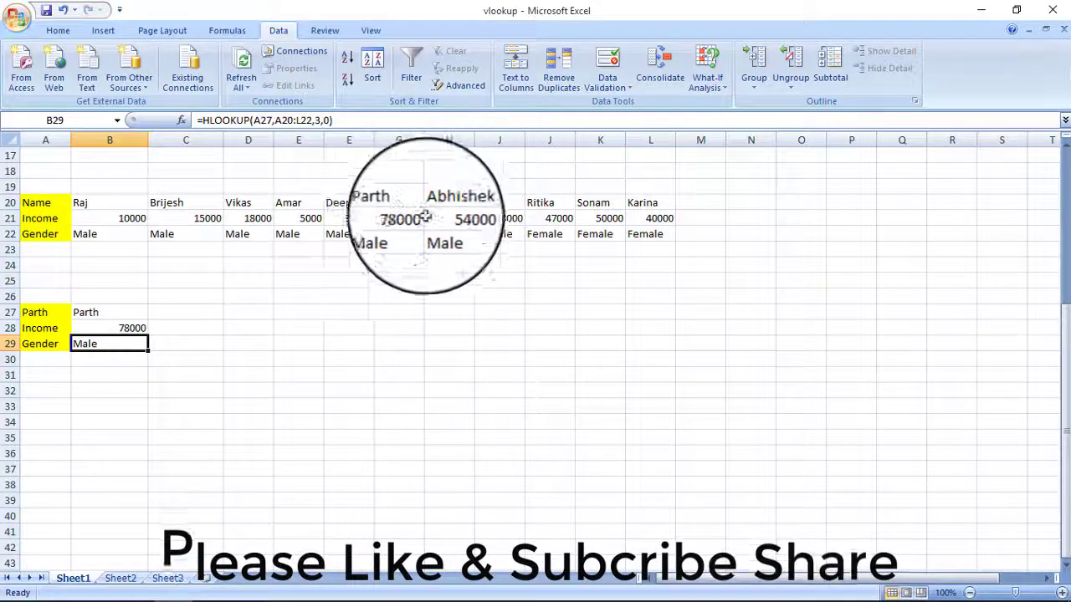
drag(395, 204, 399, 236)
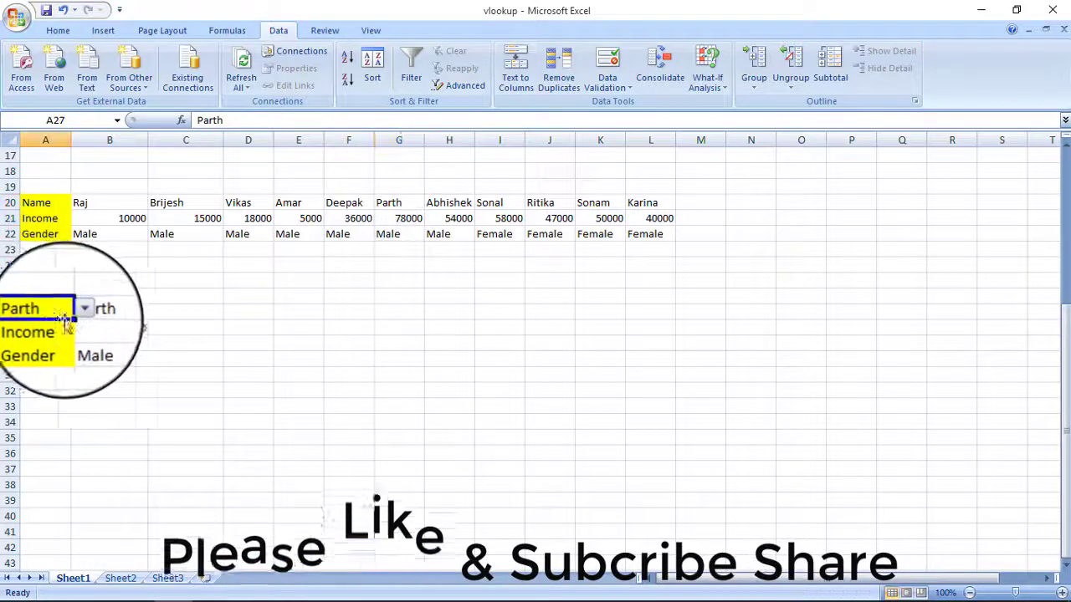
Pick Raj in the A27 dropdown and confirm income 10000 and Male match his table column
click(78, 309)
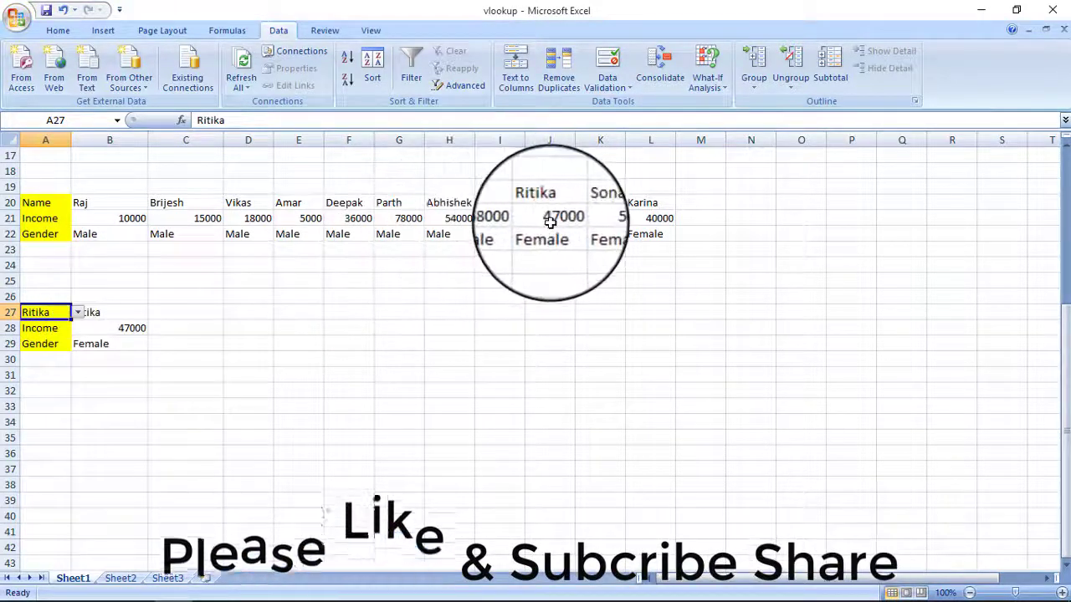
drag(544, 202, 556, 243)
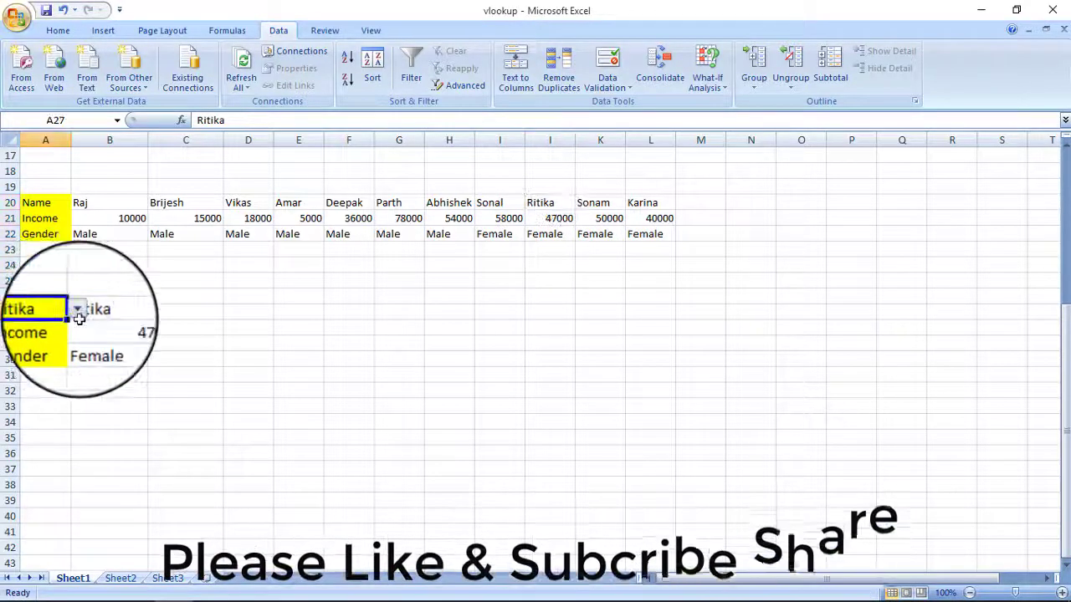
click(59, 313)
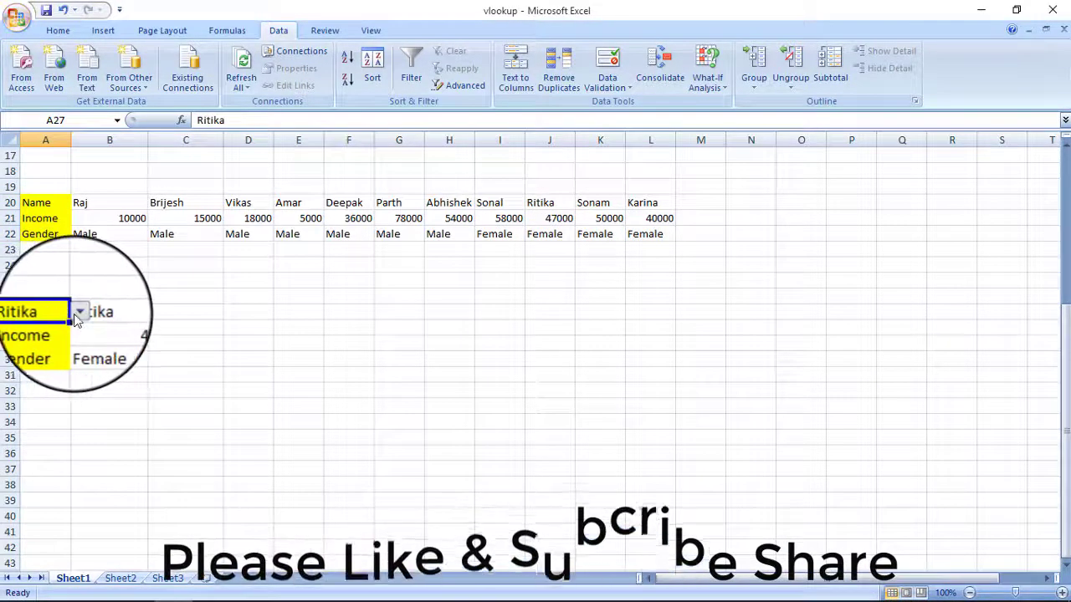
drag(80, 361, 78, 334)
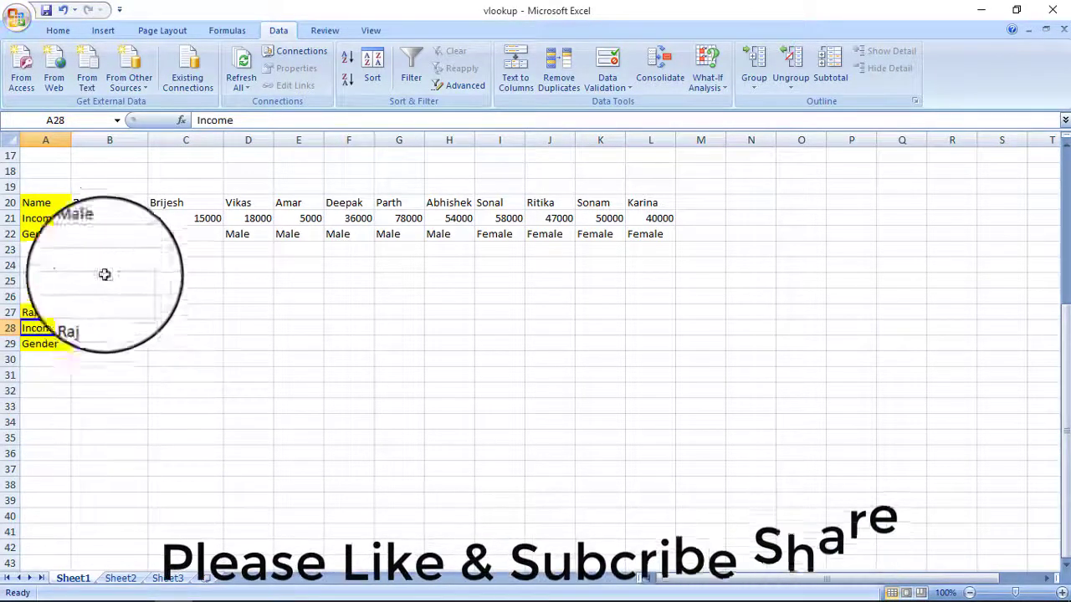
click(104, 227)
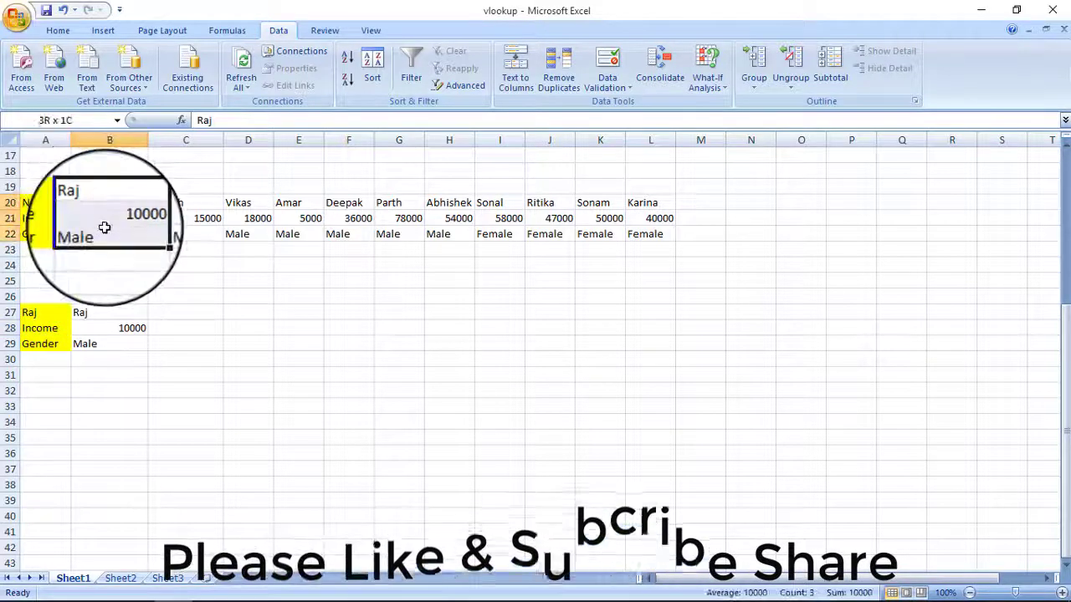